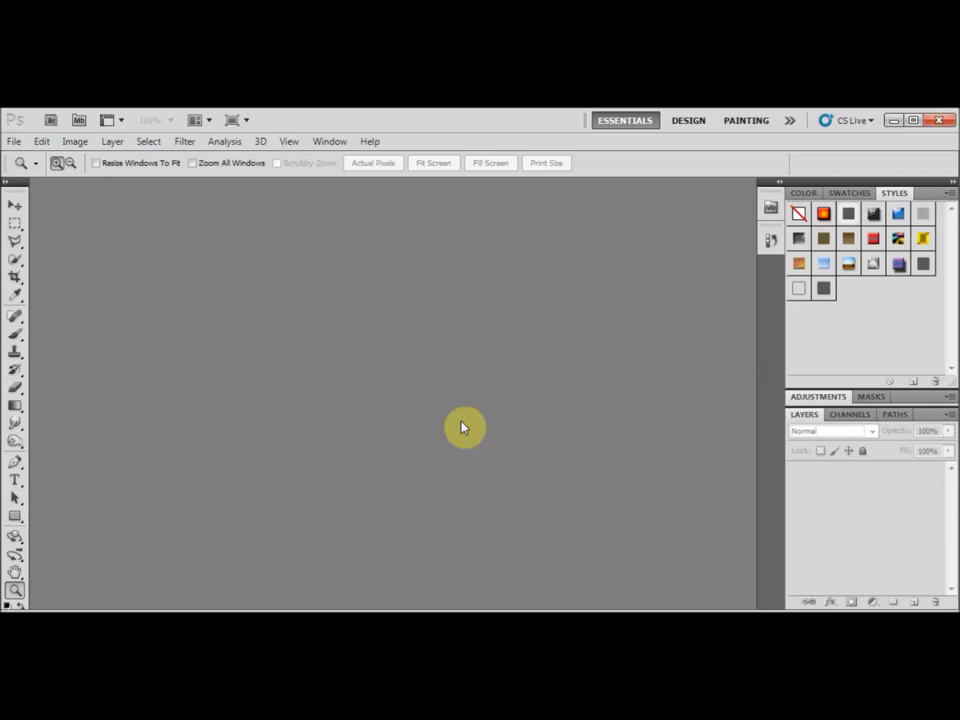
Open the images flag.png and subject.jpg together from the Face Painting folder.
click(16, 144)
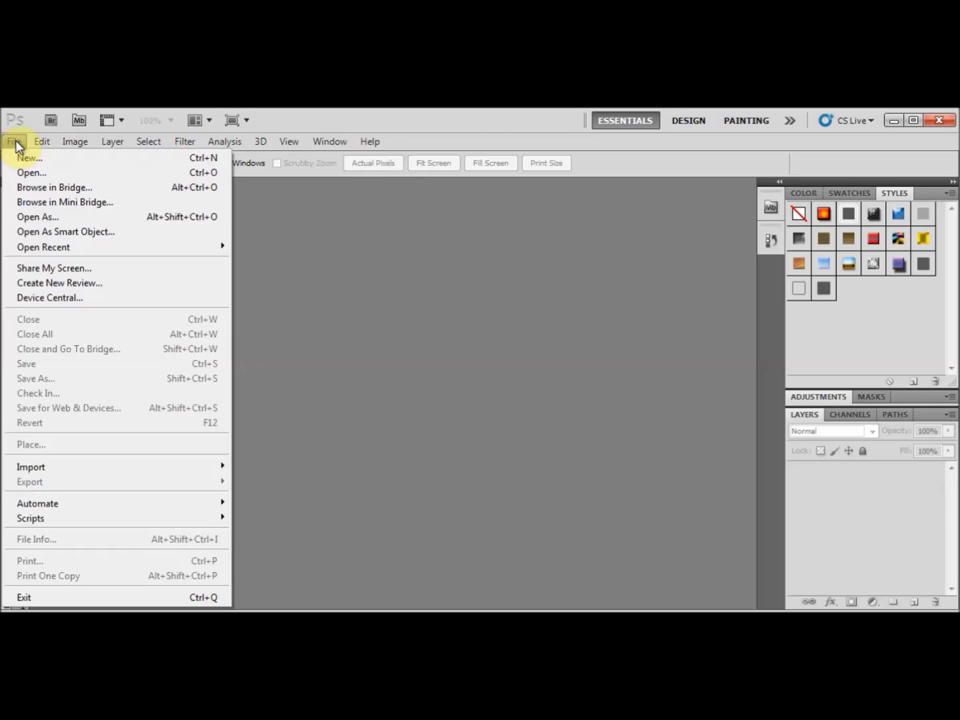
click(29, 173)
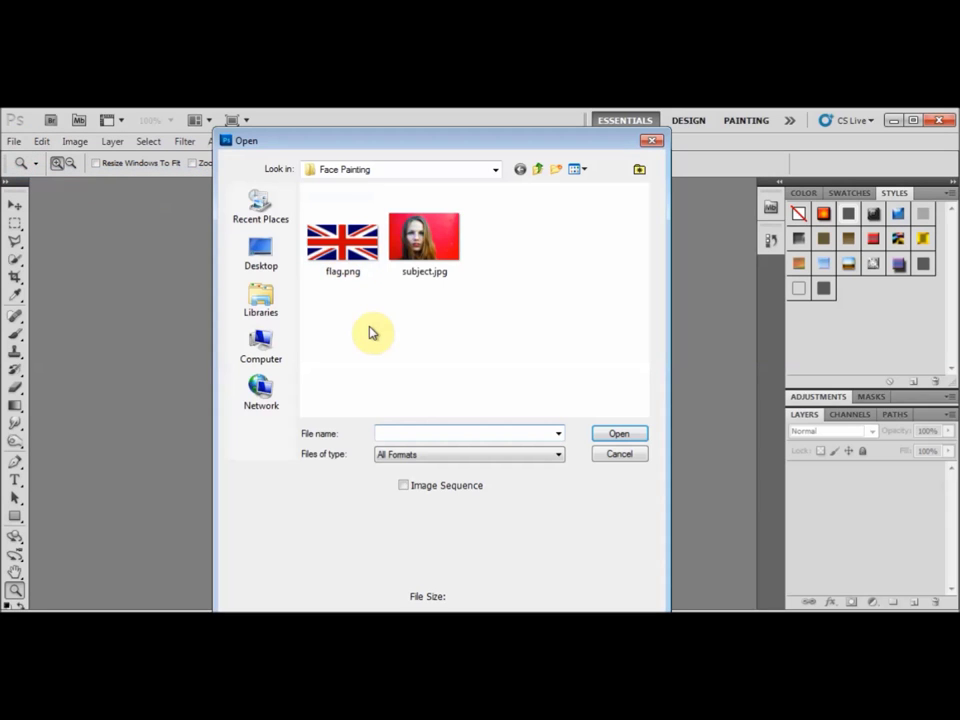
drag(500, 306, 327, 220)
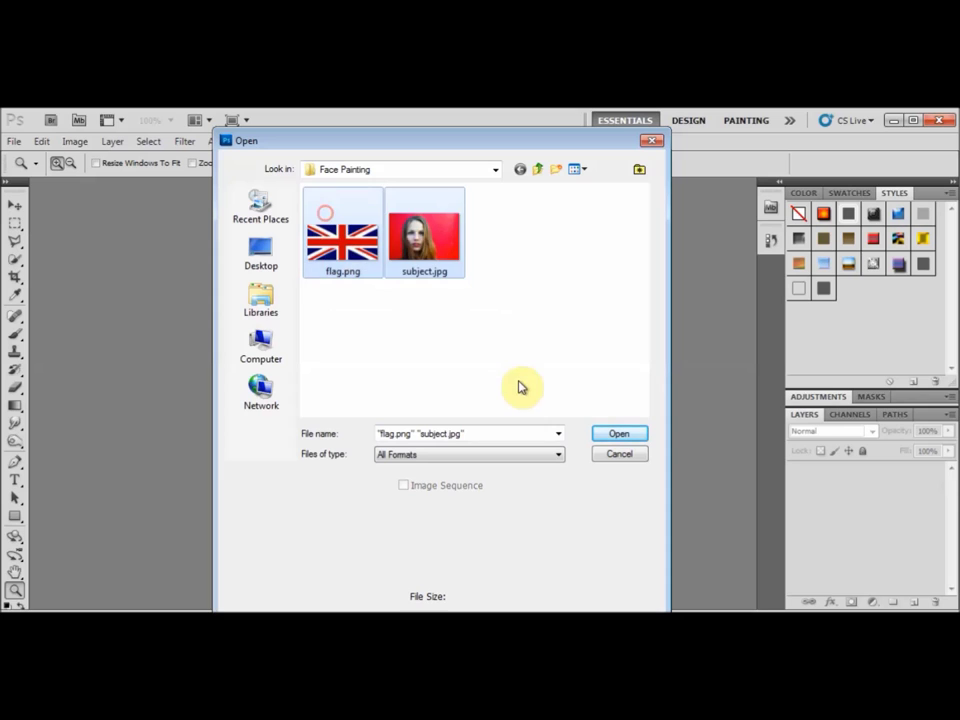
click(621, 436)
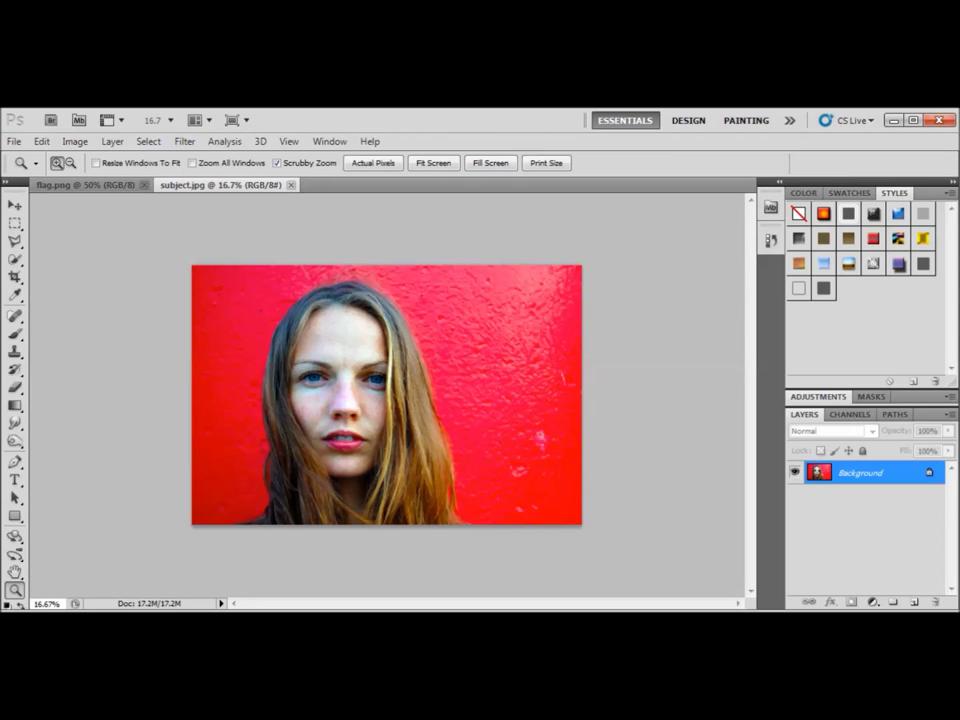
View the flag and subject images alternately to compare them.
click(84, 187)
click(206, 187)
click(80, 188)
click(178, 187)
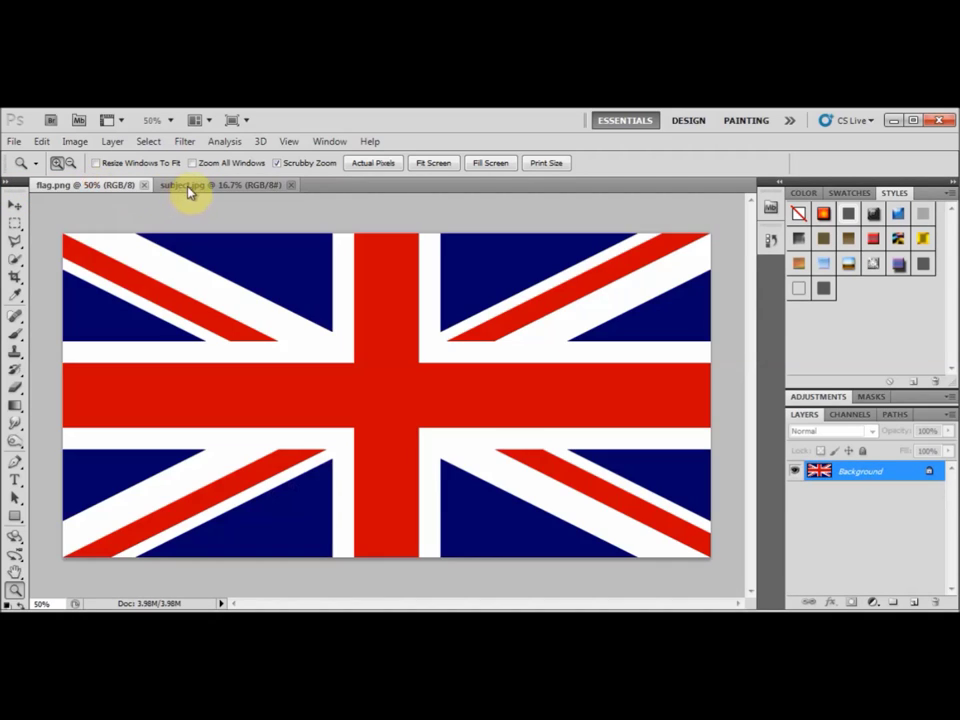
click(188, 190)
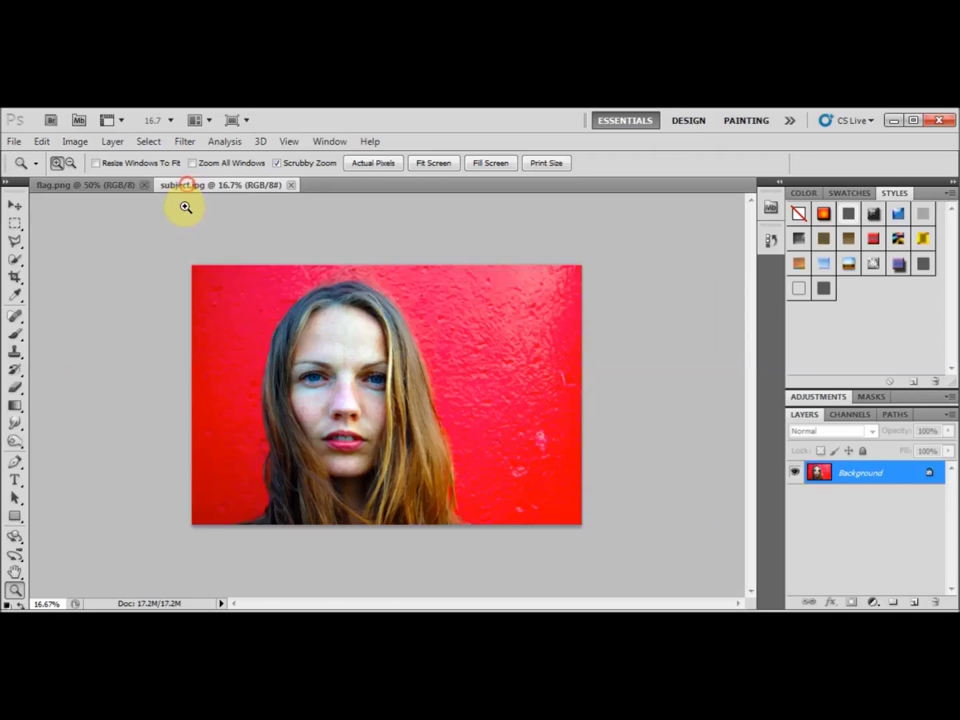
Copy the entire flag.png image and paste it as a new layer into subject.jpg.
click(97, 186)
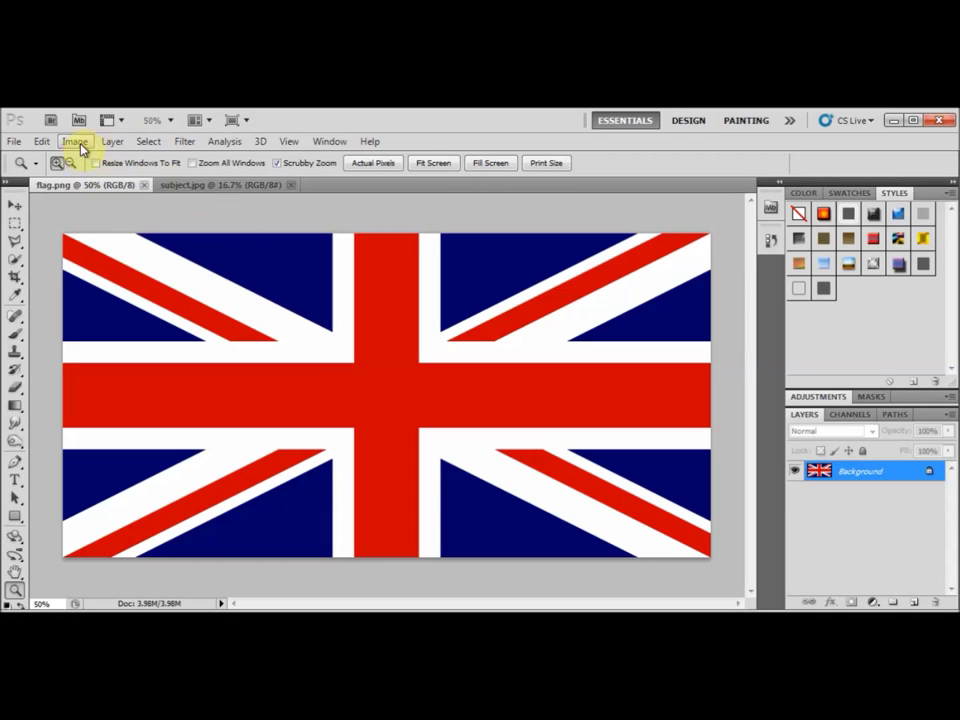
click(148, 141)
click(160, 158)
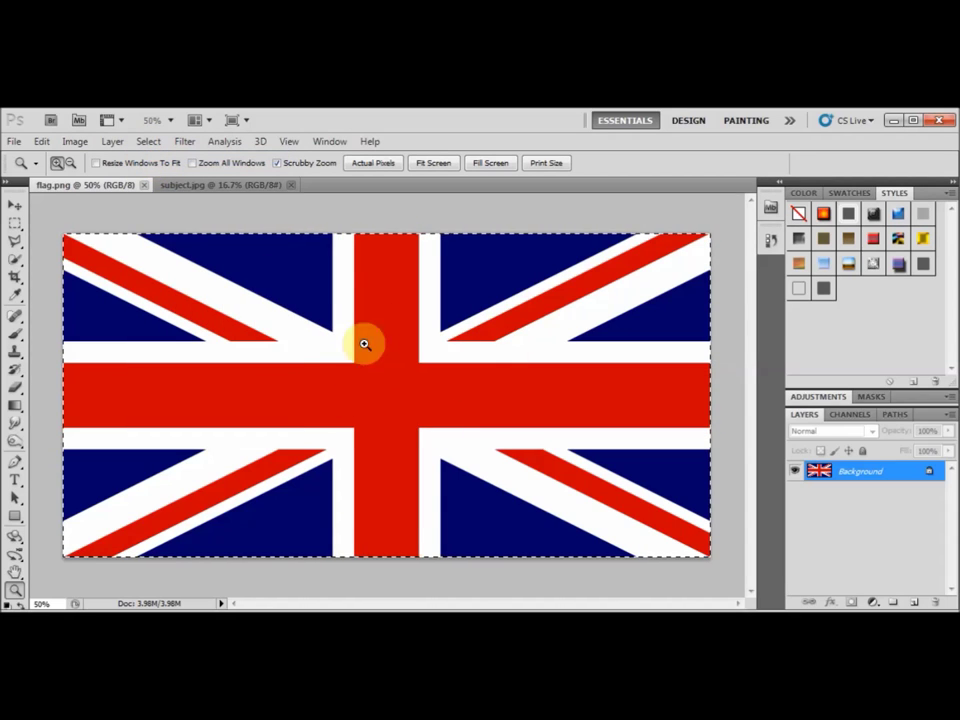
click(41, 141)
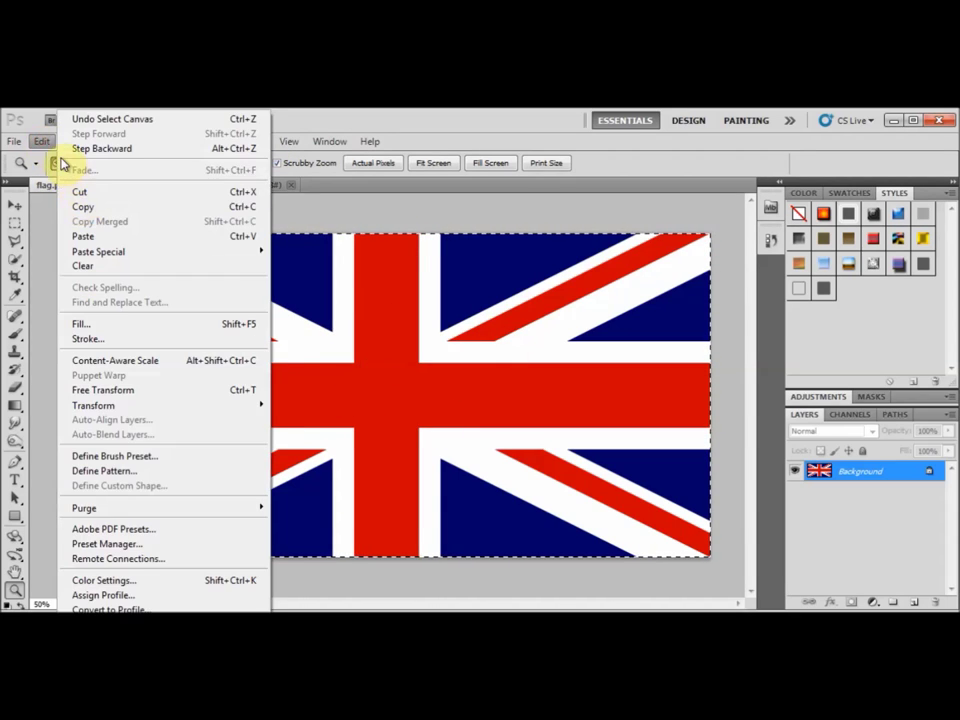
click(86, 206)
click(195, 184)
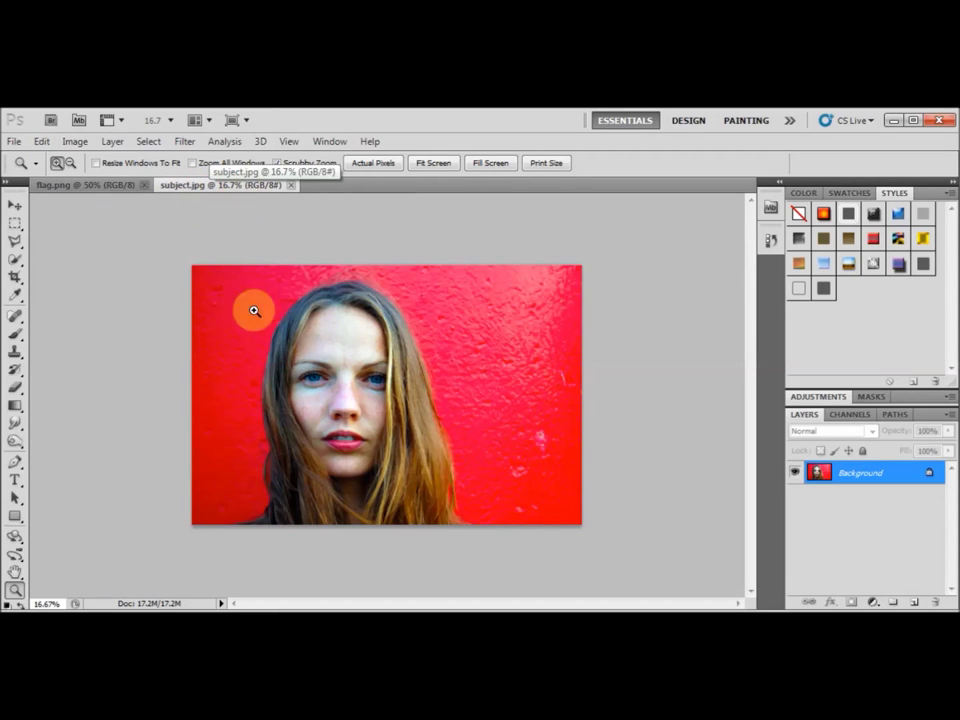
click(44, 143)
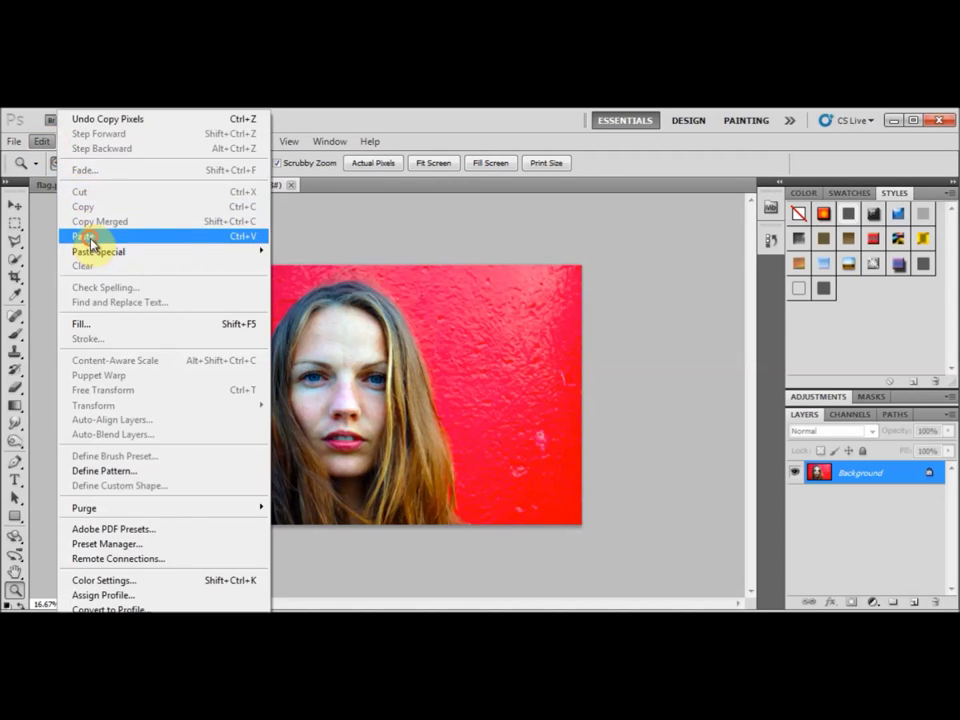
click(90, 236)
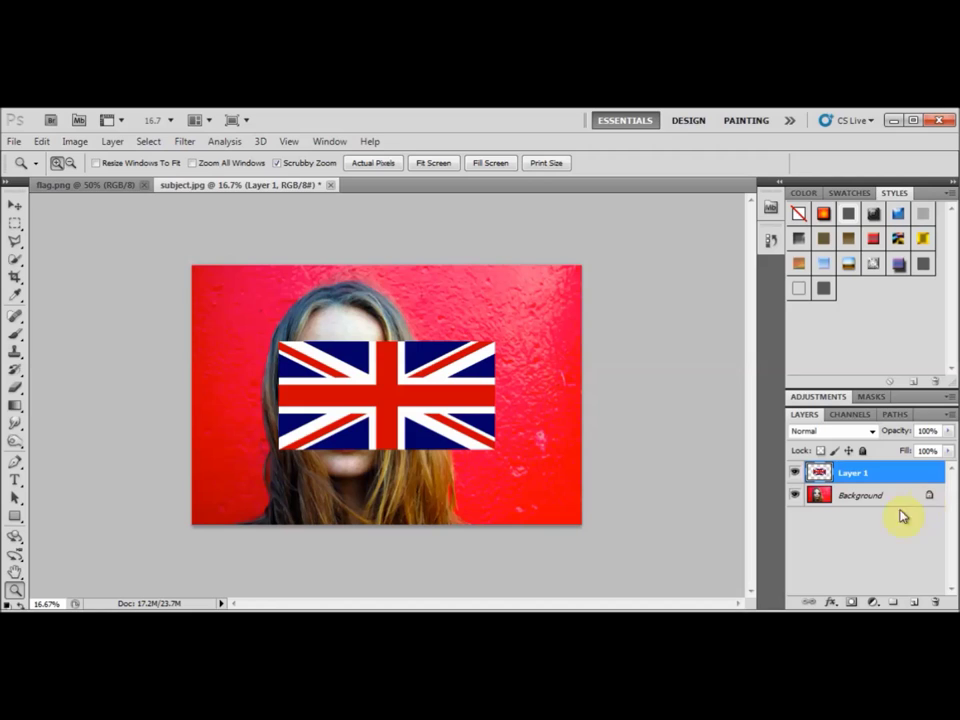
click(845, 414)
click(893, 416)
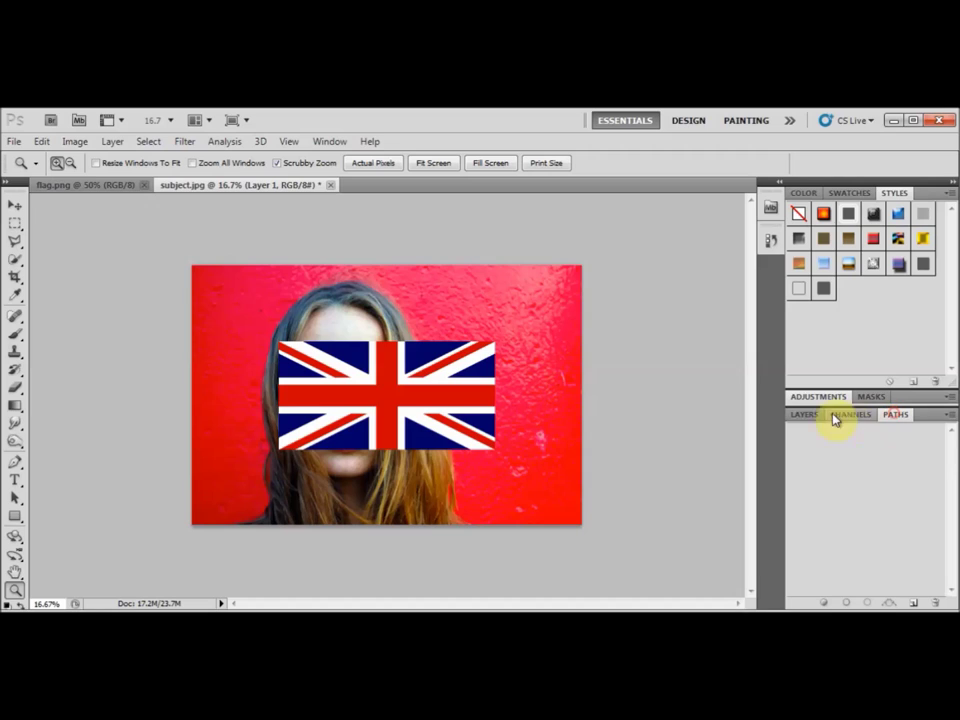
click(803, 416)
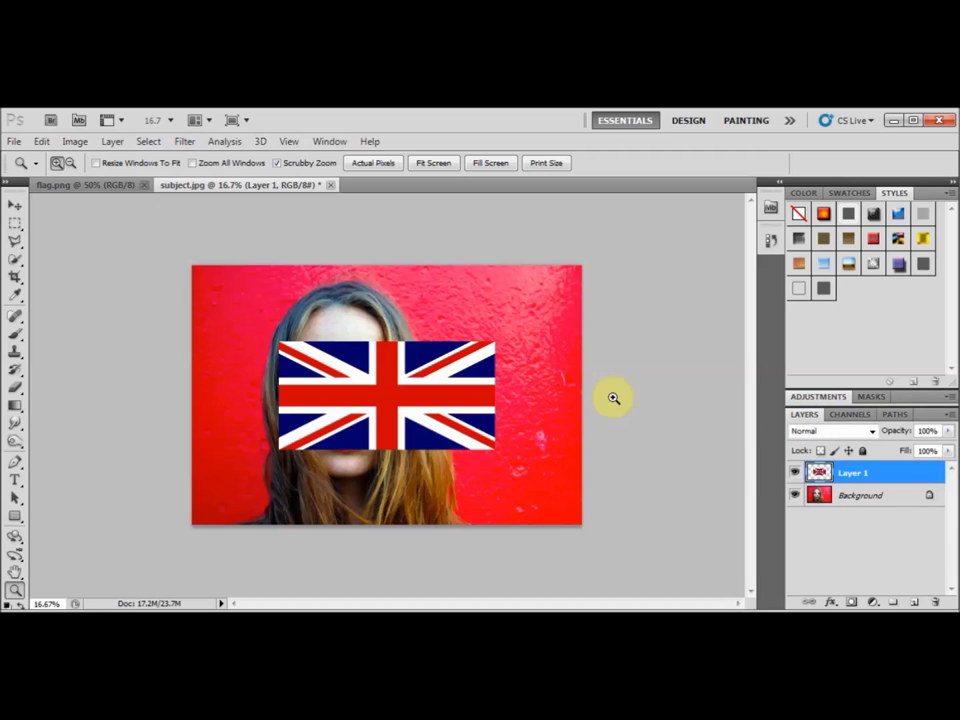
click(331, 143)
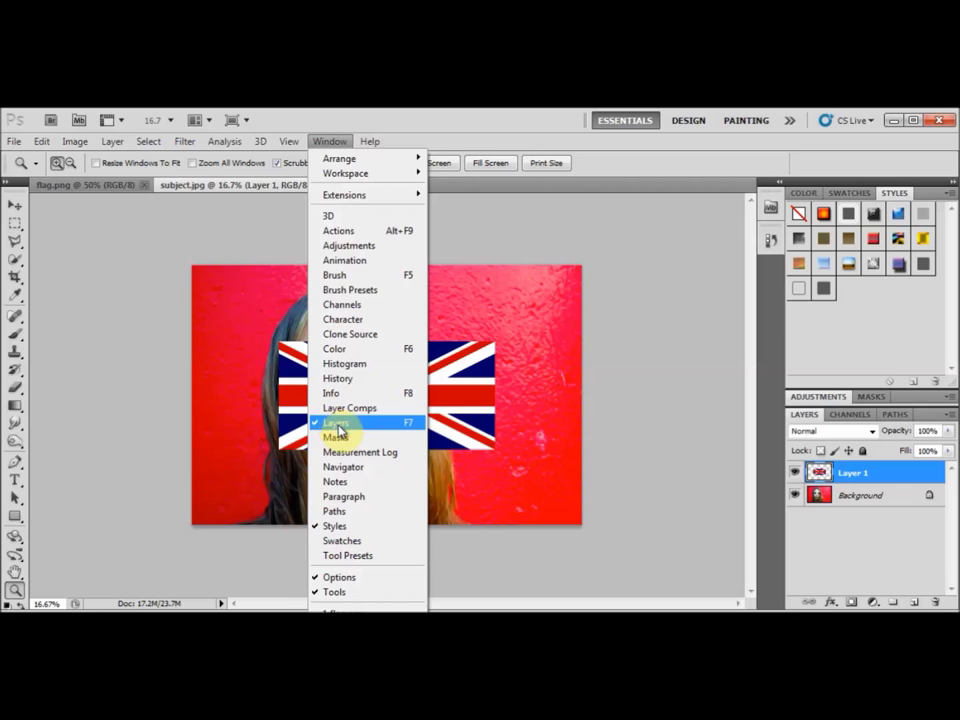
click(632, 251)
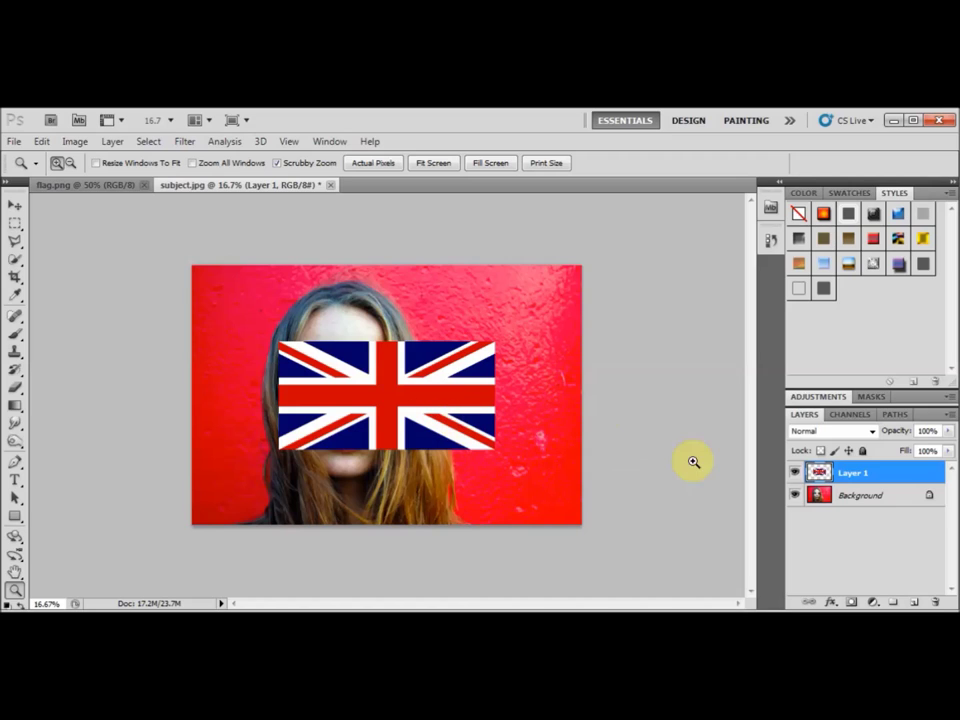
Reduce the flag layer's fill to 49% so the face shows through.
click(949, 452)
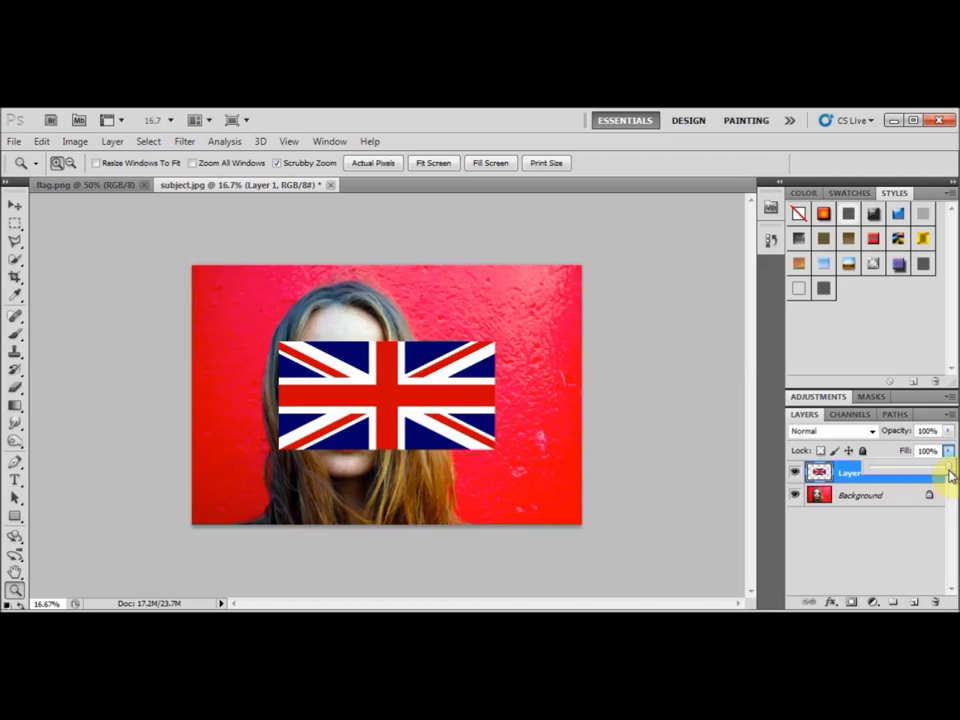
drag(946, 474, 910, 475)
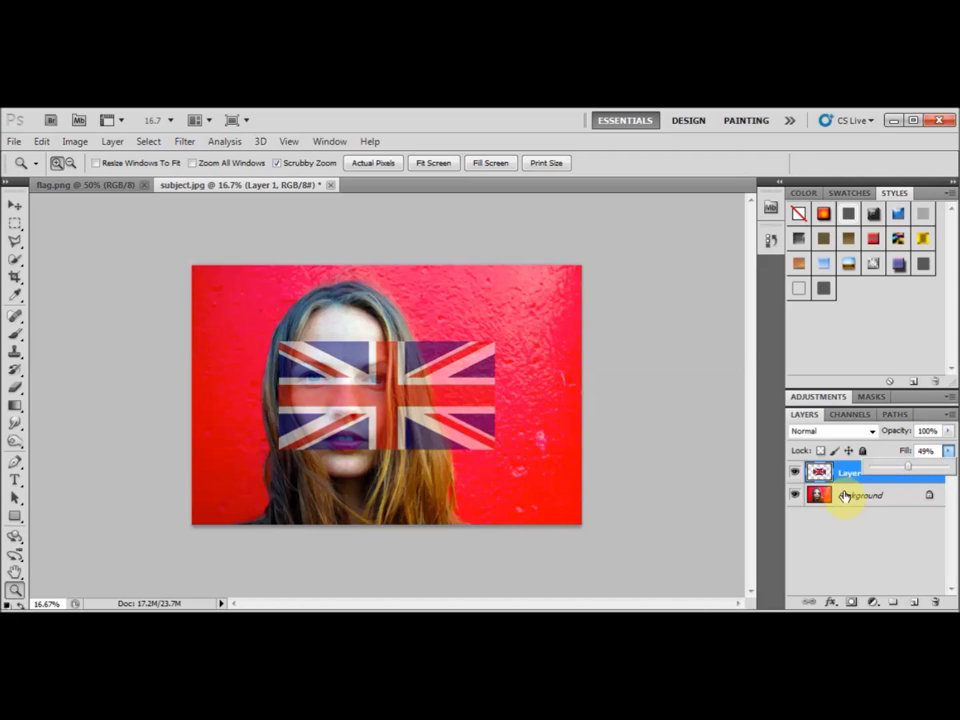
click(847, 482)
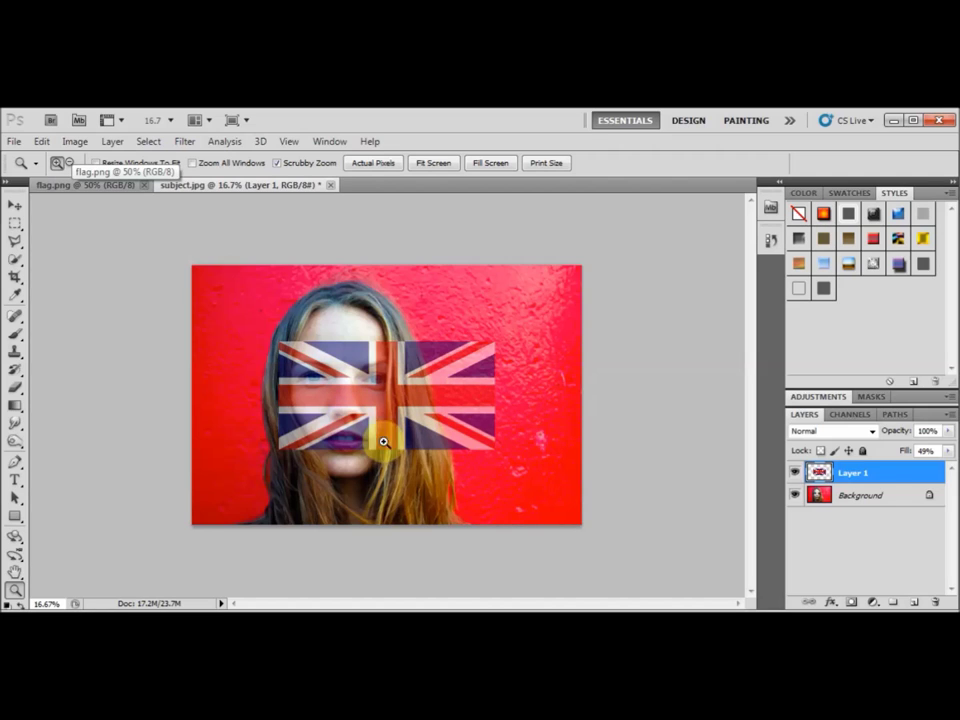
Free Transform the flag layer, rotating it about 91° clockwise to stand upright and moving it over the woman's face.
click(42, 143)
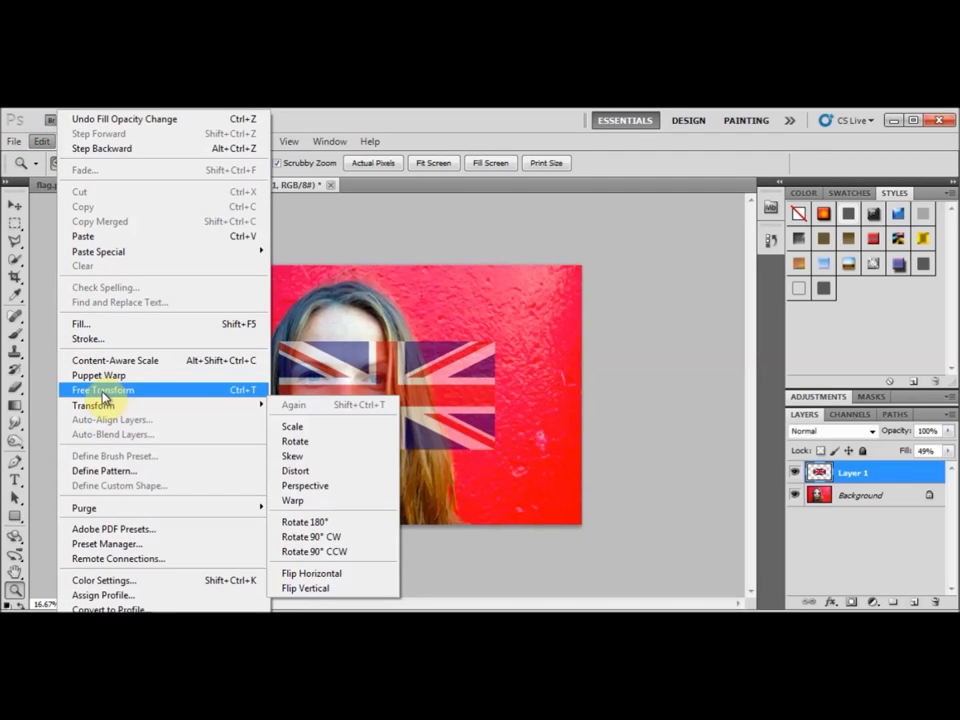
click(103, 390)
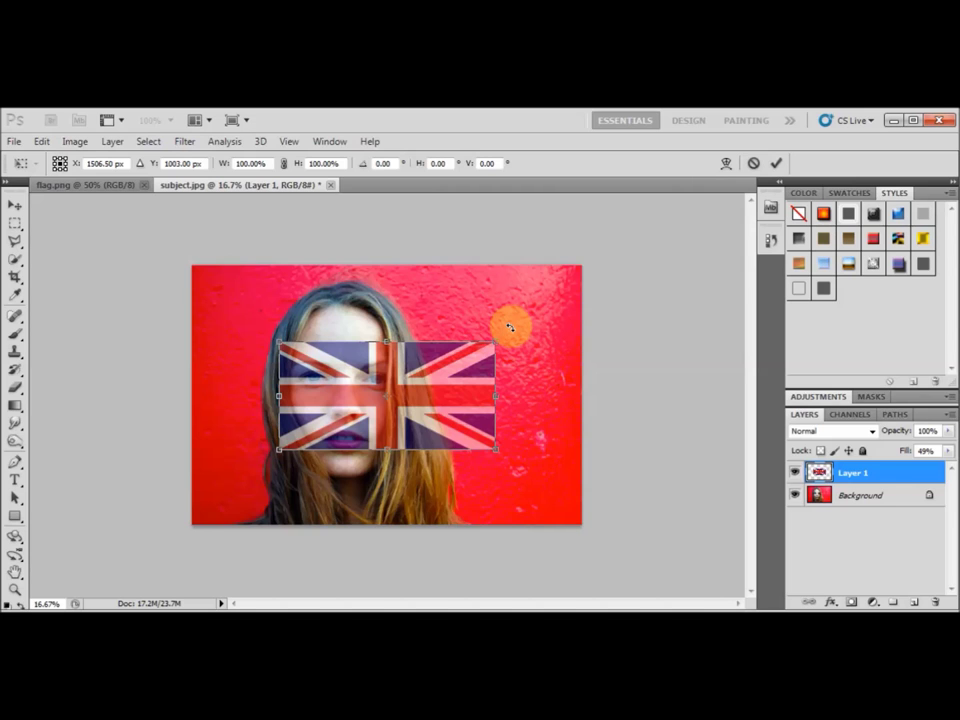
drag(509, 331, 440, 503)
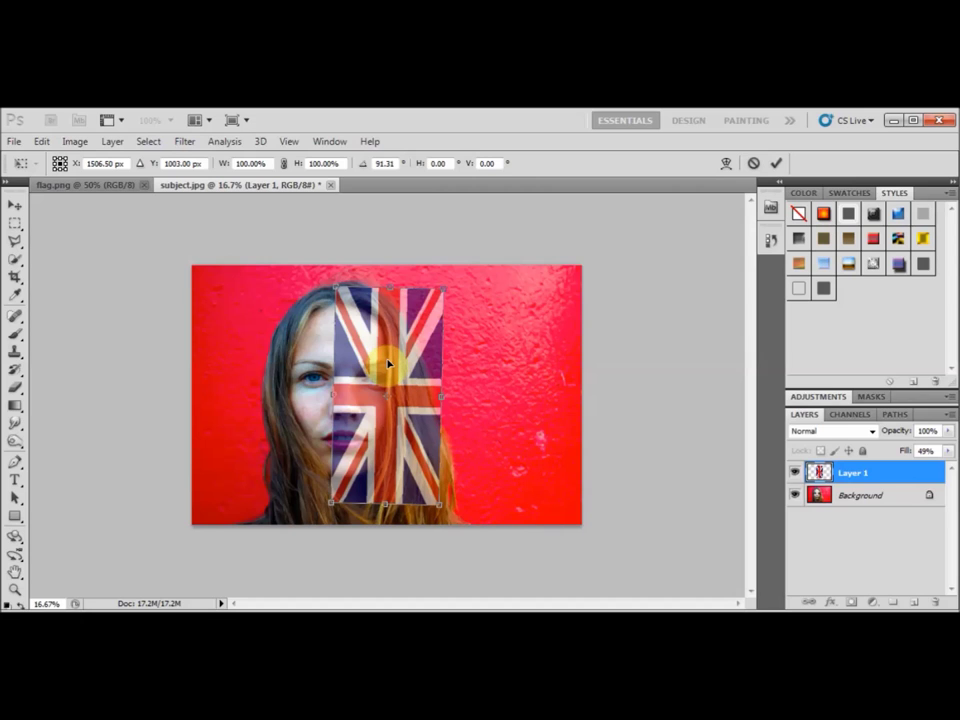
drag(389, 364, 336, 354)
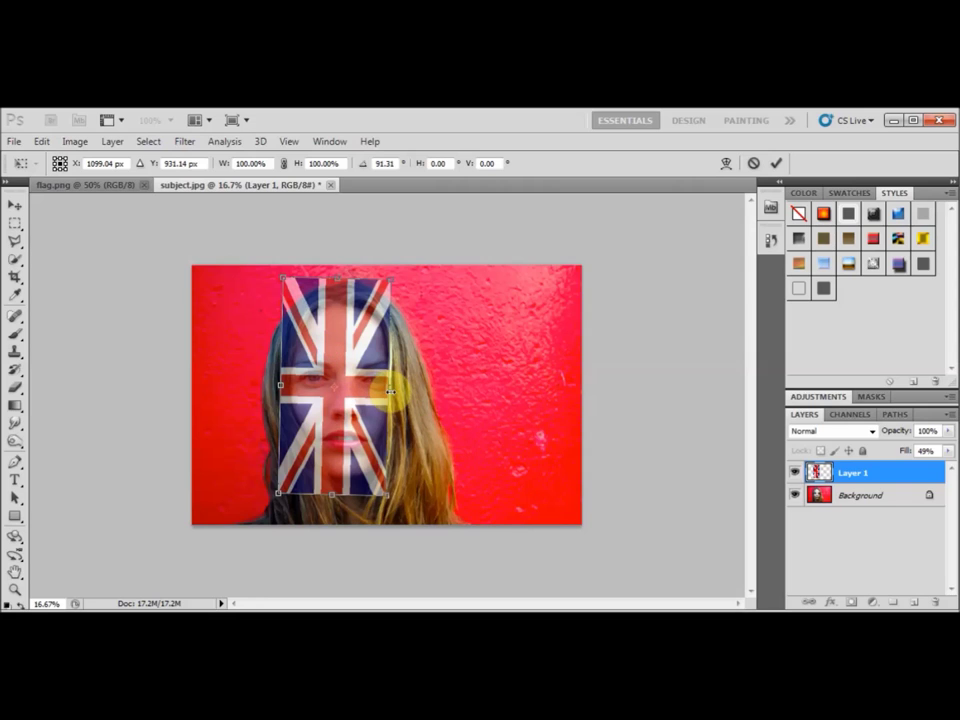
Stretch the flag across the face to about 107% height at about 90.7° rotation, centre it on the nose and eyes, and apply the transform.
drag(392, 387, 399, 386)
drag(282, 384, 280, 384)
drag(373, 349, 423, 350)
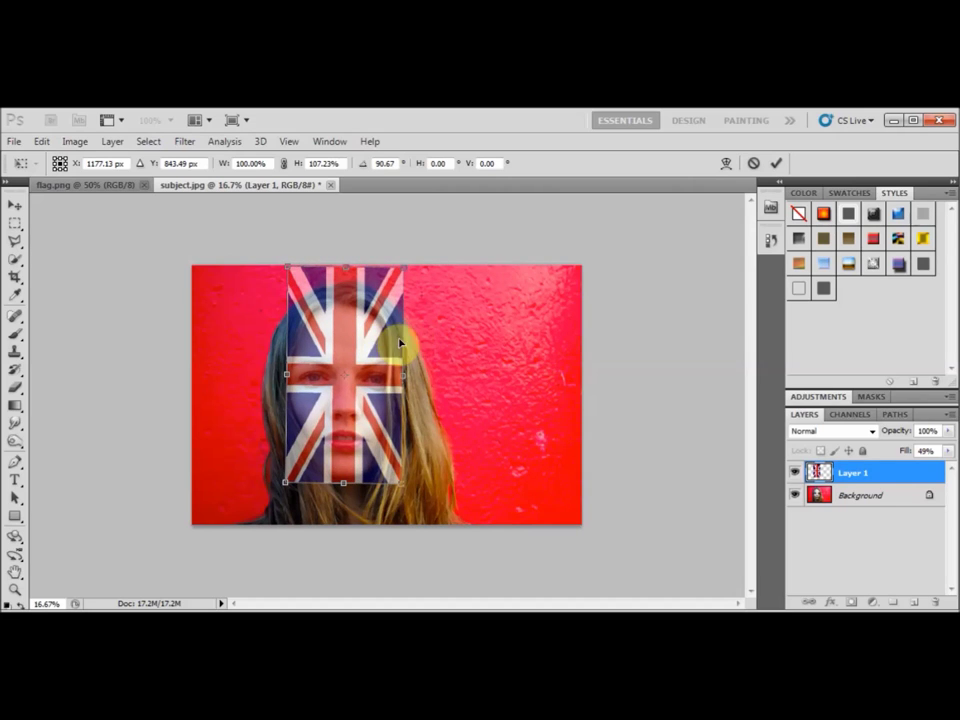
drag(387, 334, 386, 333)
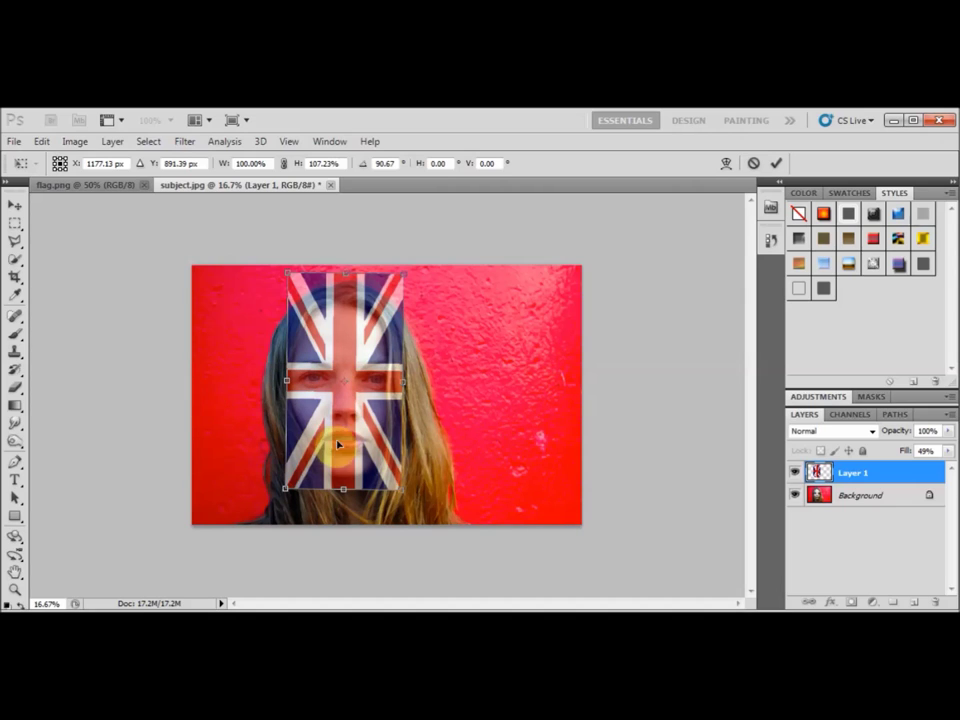
double_click(342, 357)
key(z)
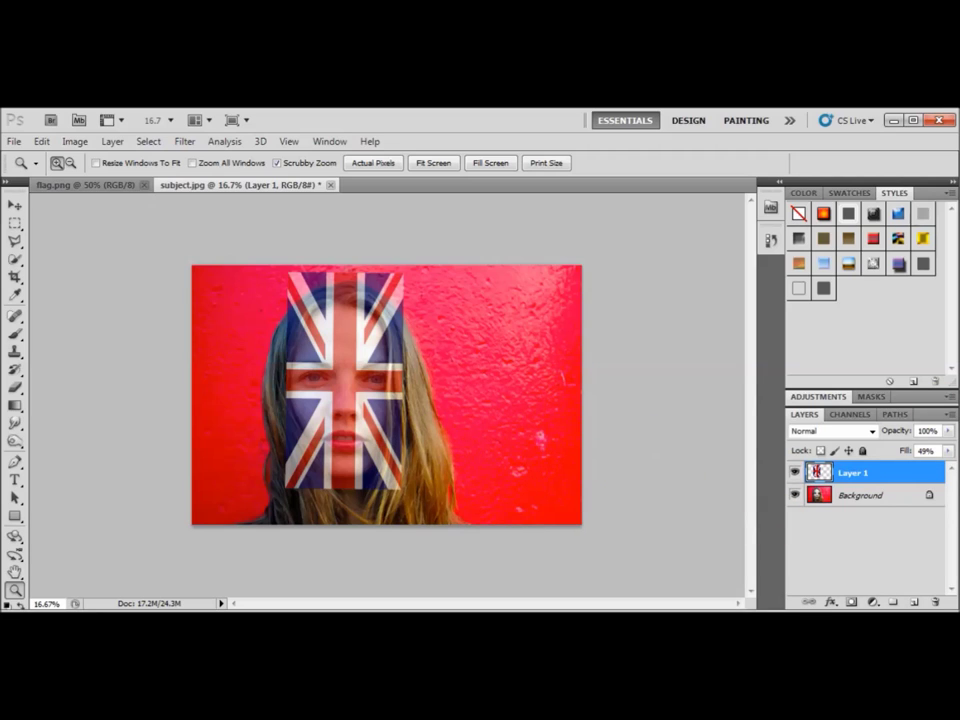
Set up the Eraser tool with a 160 px brush at 43% hardness for close work at the top of the flag.
click(14, 392)
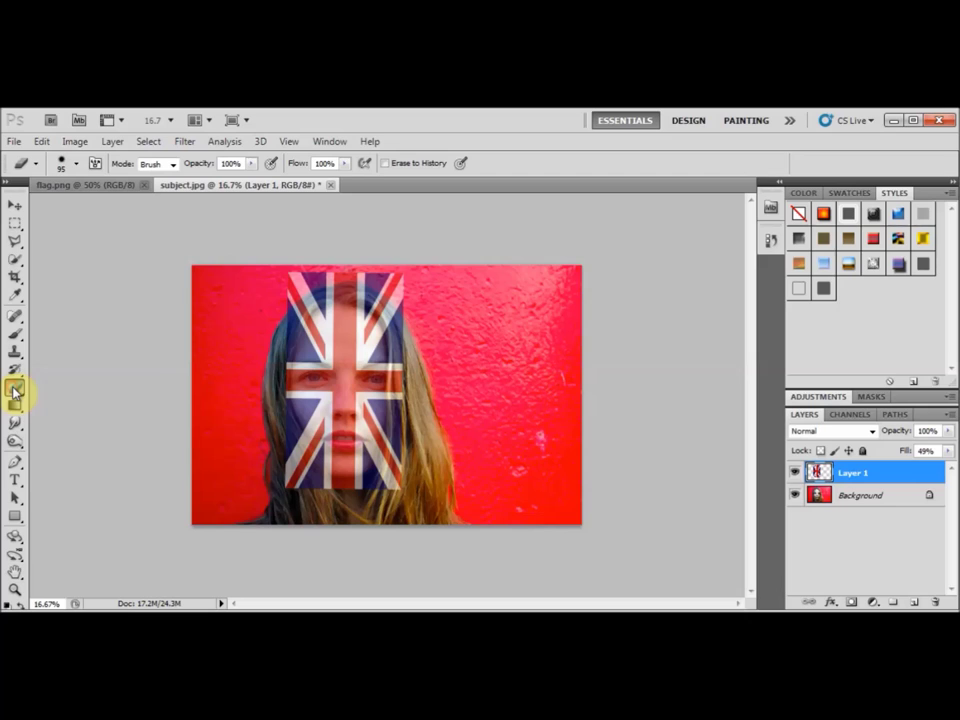
right_click(17, 392)
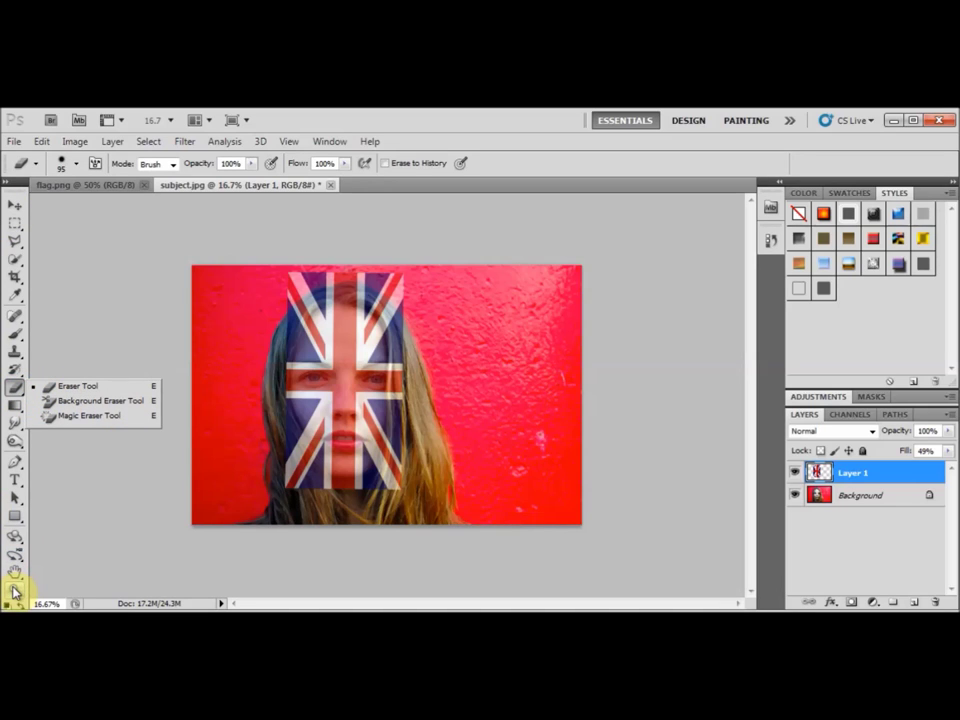
click(13, 592)
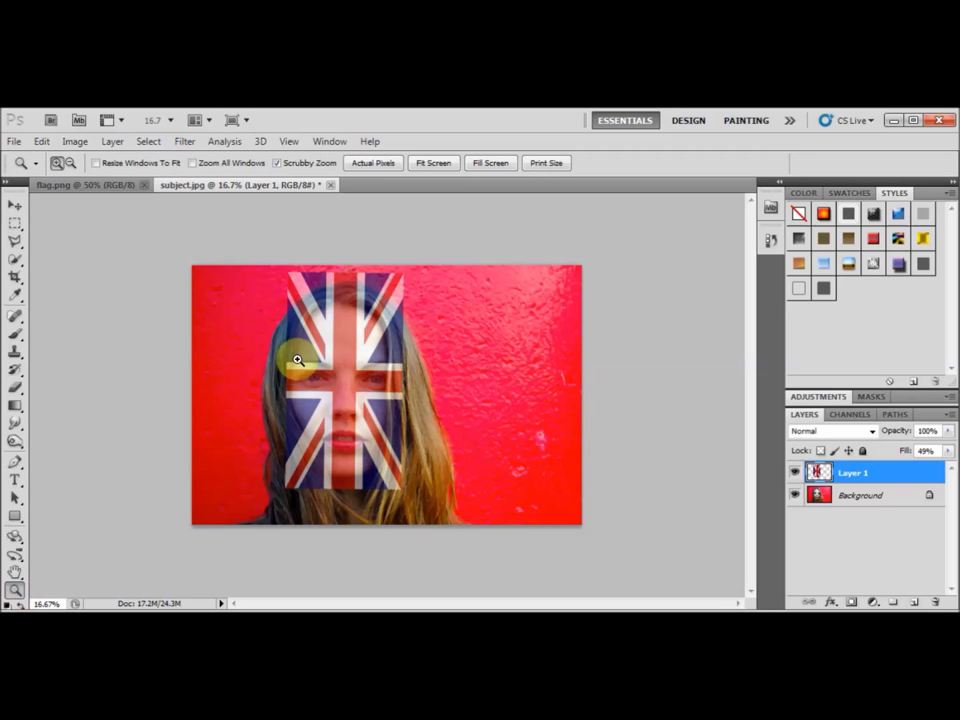
drag(282, 311, 300, 350)
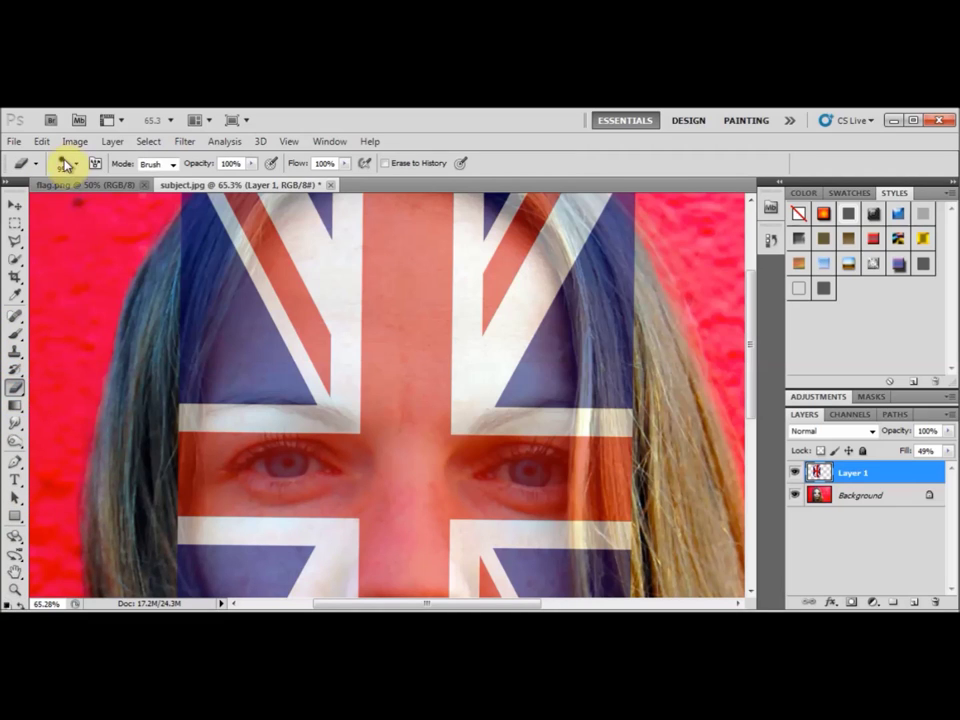
click(74, 166)
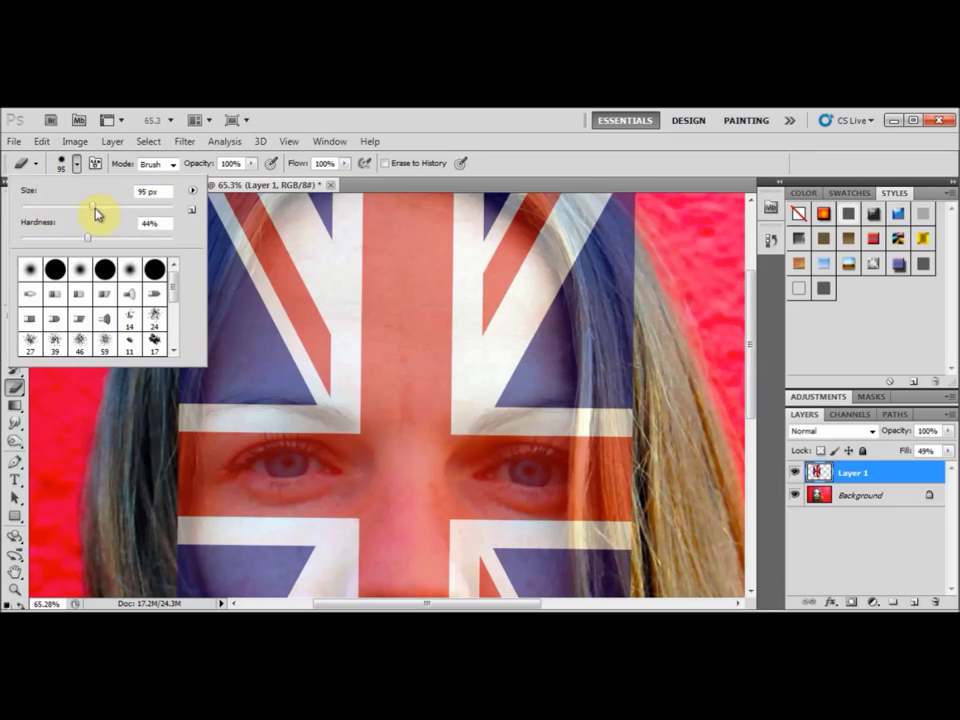
drag(97, 214, 94, 208)
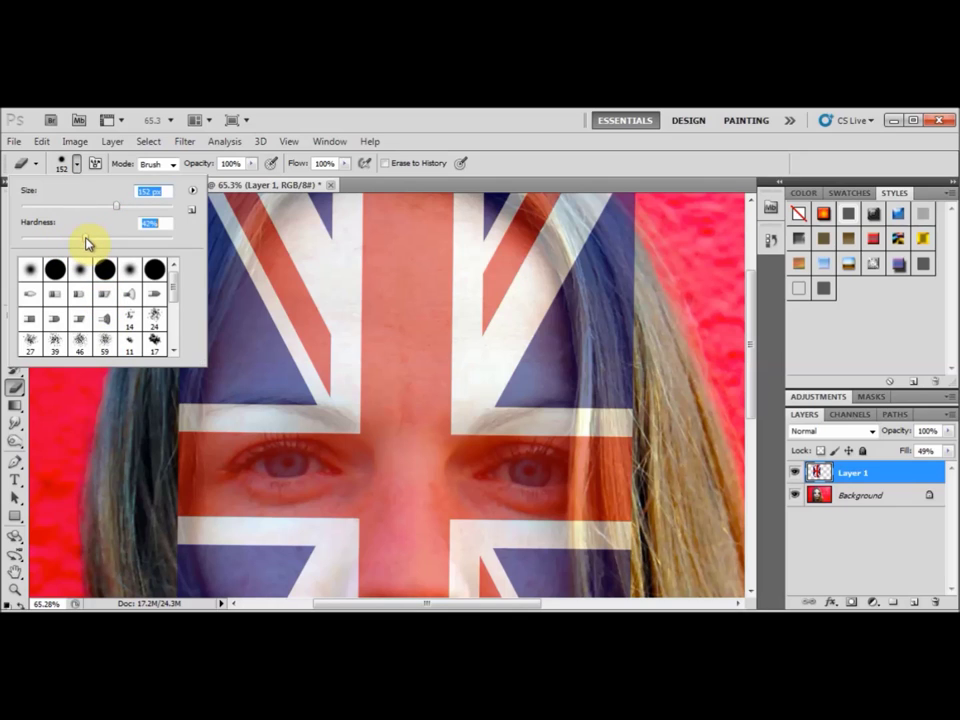
drag(120, 207, 120, 207)
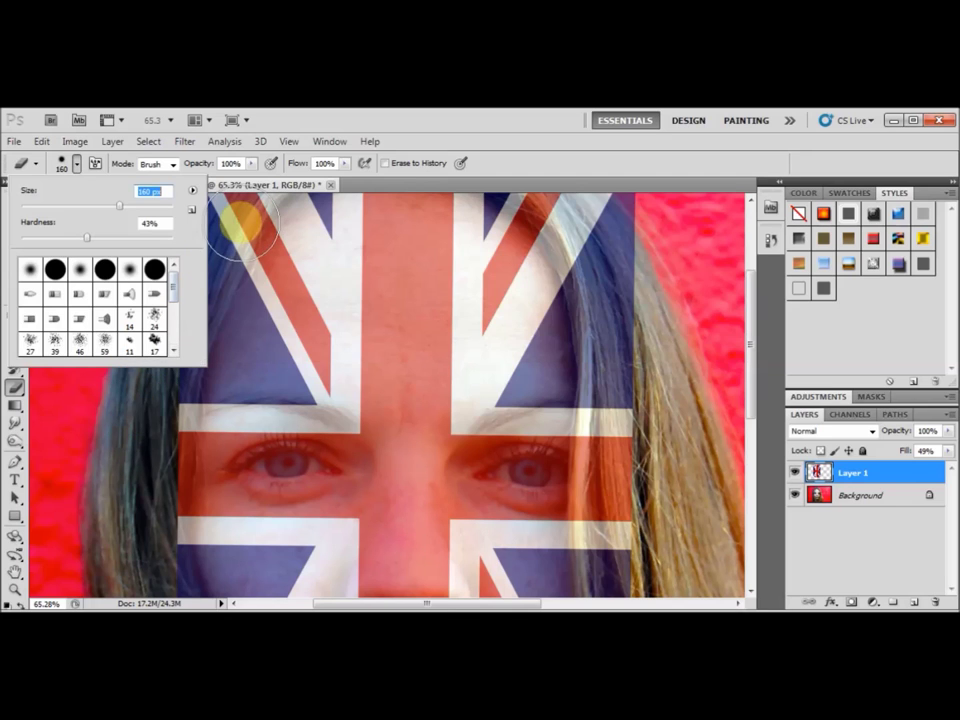
click(455, 147)
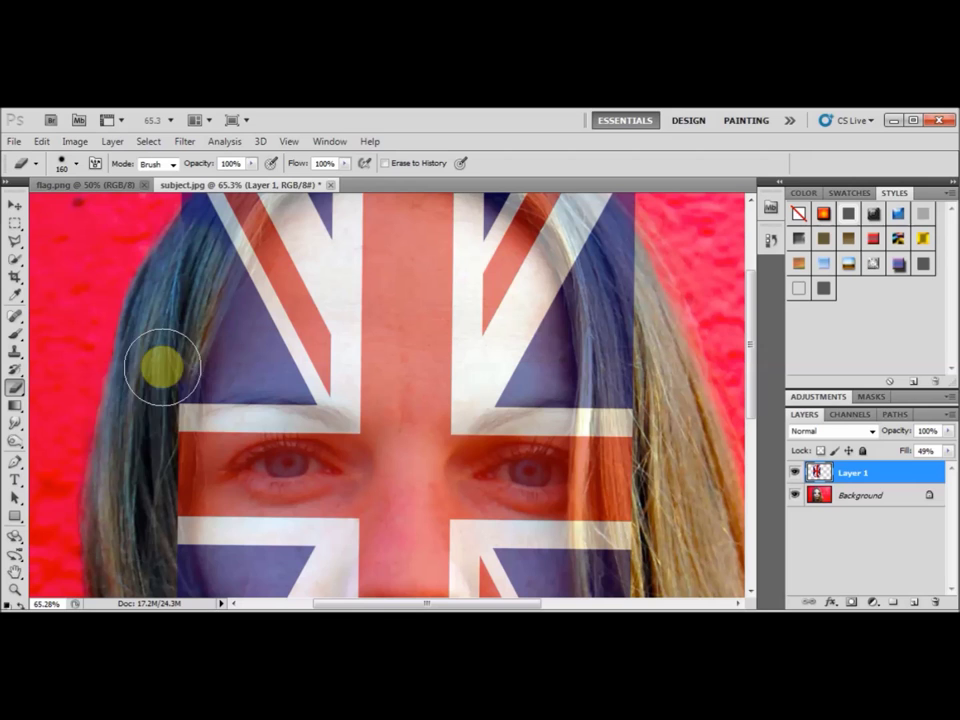
scroll(140, 385, up, 1)
scroll(140, 385, up, 5)
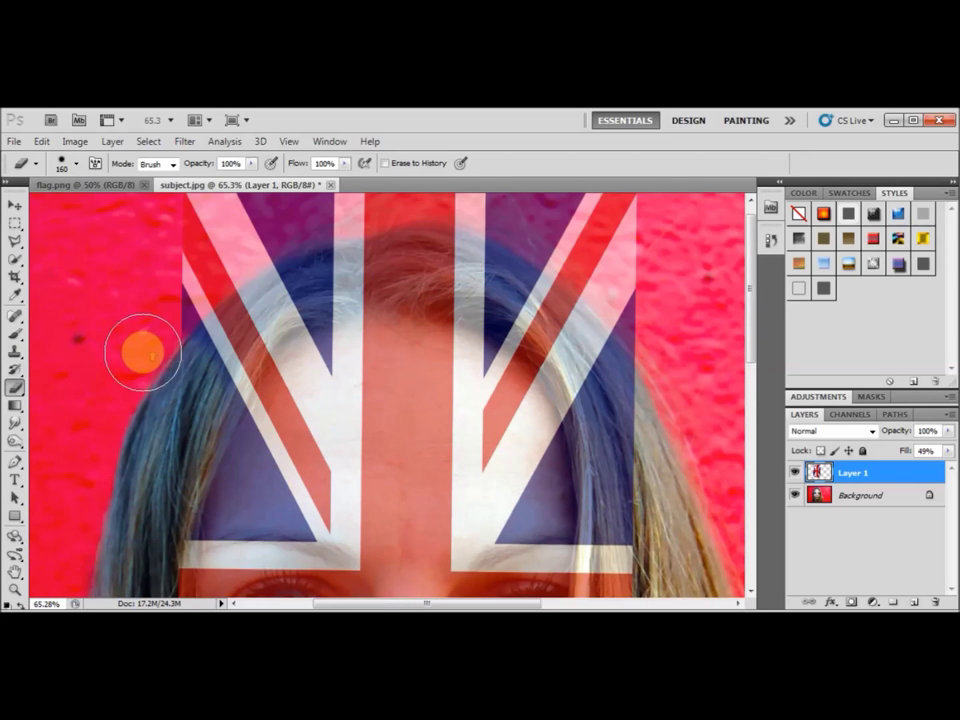
Erase the flag over the background and hair along the left side of the face and below the chin.
mouse_move(196, 222)
mouse_down()
mouse_move(173, 412)
mouse_move(182, 433)
mouse_move(228, 368)
mouse_move(260, 292)
mouse_move(378, 252)
mouse_move(195, 232)
mouse_move(479, 238)
mouse_move(614, 288)
mouse_move(645, 324)
mouse_move(613, 249)
mouse_move(573, 243)
mouse_move(590, 243)
mouse_move(672, 325)
mouse_move(667, 432)
mouse_move(568, 328)
mouse_move(490, 275)
mouse_move(396, 277)
mouse_move(318, 288)
mouse_move(256, 313)
mouse_move(195, 379)
mouse_move(290, 303)
mouse_move(417, 295)
mouse_move(490, 308)
mouse_move(556, 352)
mouse_move(480, 302)
mouse_move(396, 282)
mouse_move(452, 292)
mouse_move(614, 407)
mouse_move(642, 479)
mouse_move(536, 320)
mouse_move(440, 281)
mouse_move(354, 287)
mouse_move(231, 367)
mouse_move(188, 431)
mouse_move(166, 490)
mouse_move(161, 450)
mouse_move(182, 397)
mouse_move(159, 300)
mouse_move(134, 490)
mouse_up()
scroll(182, 394, down, 5)
scroll(133, 435, down, 7)
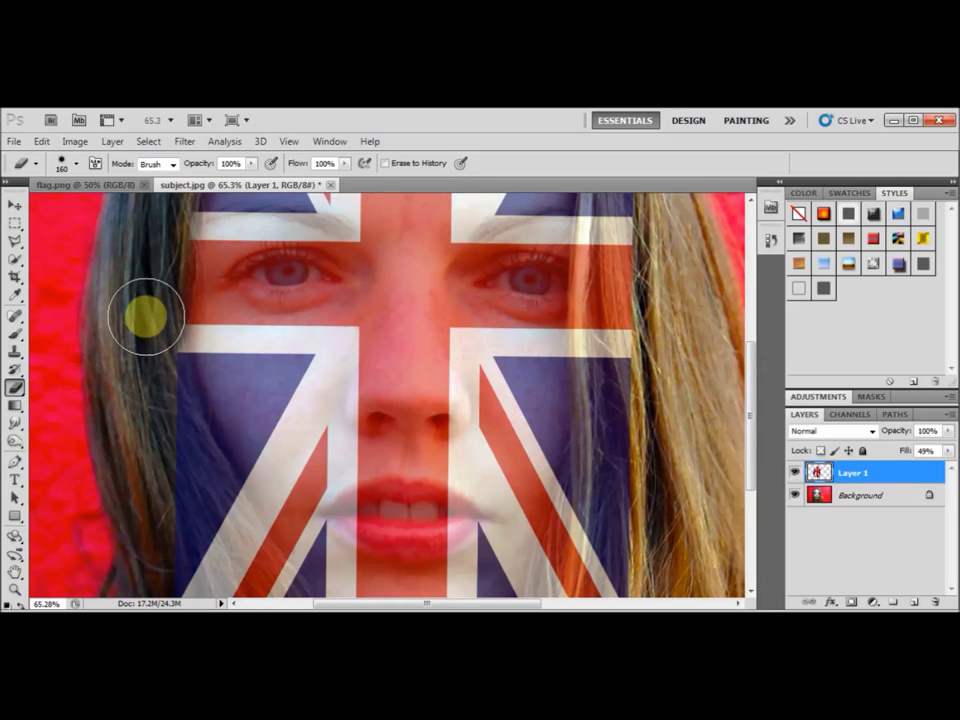
mouse_move(145, 316)
mouse_down()
mouse_move(154, 386)
mouse_move(184, 476)
mouse_move(214, 523)
mouse_move(160, 410)
mouse_up()
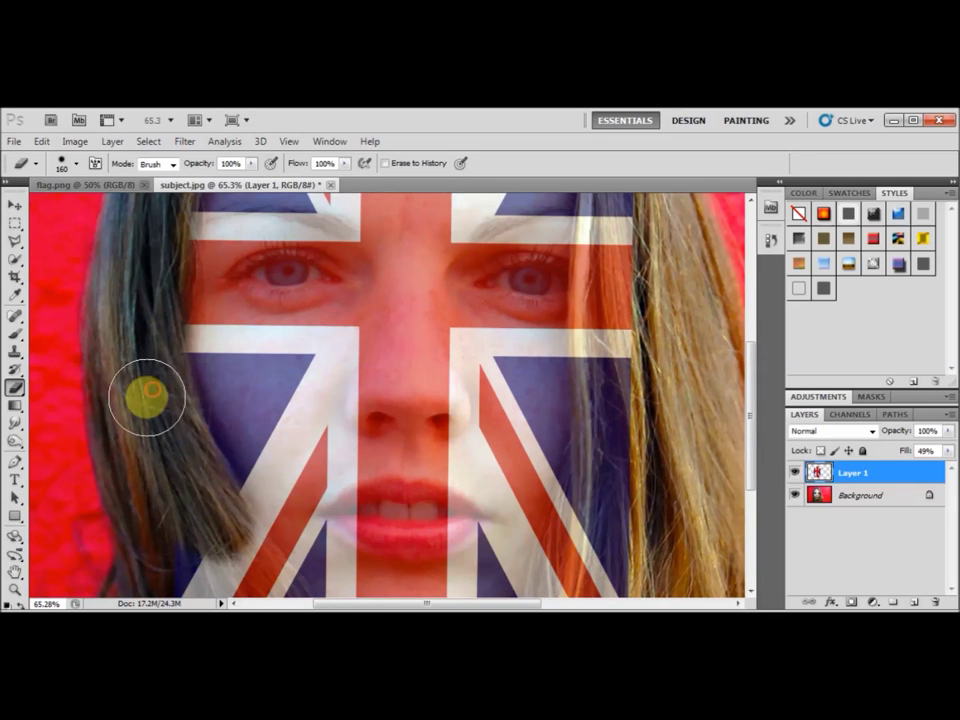
scroll(146, 394, down, 5)
mouse_move(176, 392)
mouse_down()
mouse_move(249, 549)
mouse_move(151, 482)
mouse_move(196, 545)
mouse_move(175, 404)
mouse_move(183, 385)
mouse_move(287, 536)
mouse_move(208, 403)
mouse_move(218, 389)
mouse_move(337, 559)
mouse_move(281, 486)
mouse_move(242, 404)
mouse_move(337, 570)
mouse_move(361, 561)
mouse_move(319, 537)
mouse_move(331, 532)
mouse_move(380, 559)
mouse_move(479, 559)
mouse_move(522, 534)
mouse_move(551, 495)
mouse_move(483, 541)
mouse_move(408, 545)
mouse_move(314, 528)
mouse_move(377, 546)
mouse_move(449, 549)
mouse_move(558, 506)
mouse_move(567, 513)
mouse_move(496, 532)
mouse_move(562, 496)
mouse_move(706, 319)
mouse_move(680, 322)
mouse_move(678, 290)
mouse_move(625, 379)
mouse_move(637, 297)
mouse_move(624, 253)
mouse_move(615, 518)
mouse_up()
Erase the flag over the hair along the right side of the face, from the chin up to the hairline.
scroll(600, 525, up, 5)
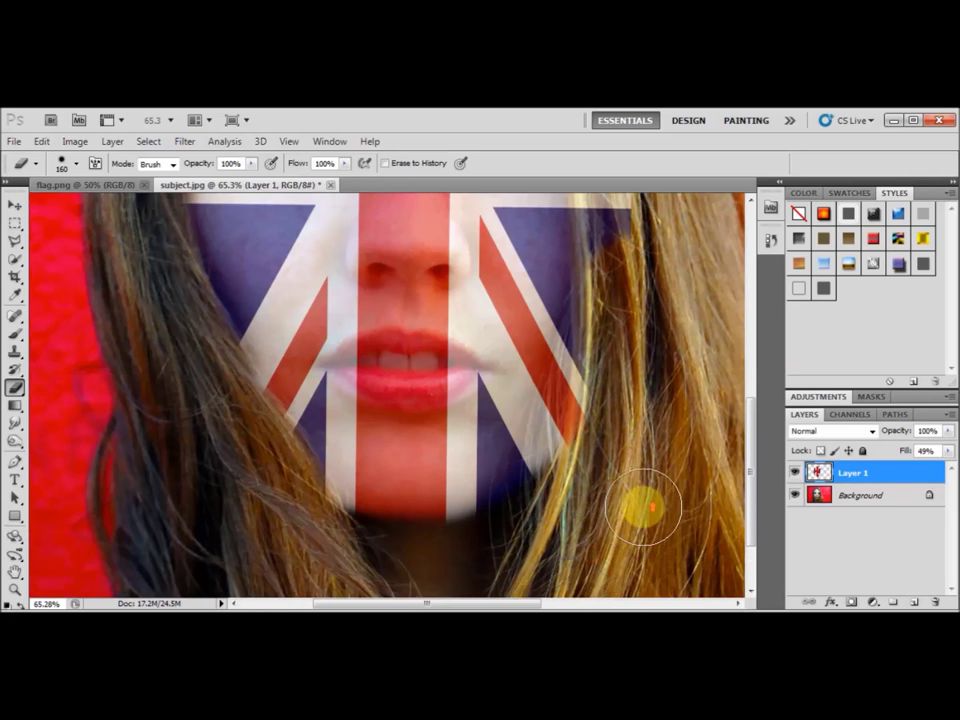
mouse_move(667, 485)
mouse_down()
mouse_move(632, 262)
mouse_move(620, 322)
mouse_move(620, 437)
mouse_up()
scroll(683, 412, up, 3)
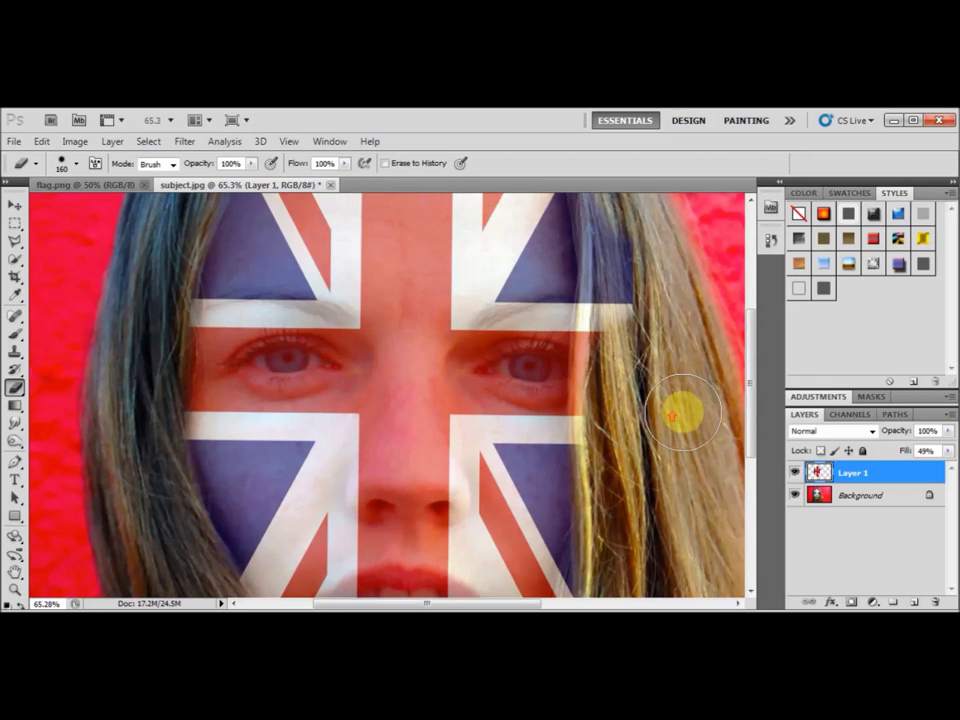
scroll(683, 412, up, 1)
mouse_move(681, 407)
mouse_down()
mouse_move(645, 405)
mouse_move(626, 298)
mouse_move(610, 412)
mouse_move(614, 474)
mouse_up()
scroll(671, 439, up, 3)
mouse_move(621, 354)
mouse_down()
mouse_move(612, 306)
mouse_move(628, 368)
mouse_move(606, 293)
mouse_move(611, 336)
mouse_up()
scroll(664, 347, up, 1)
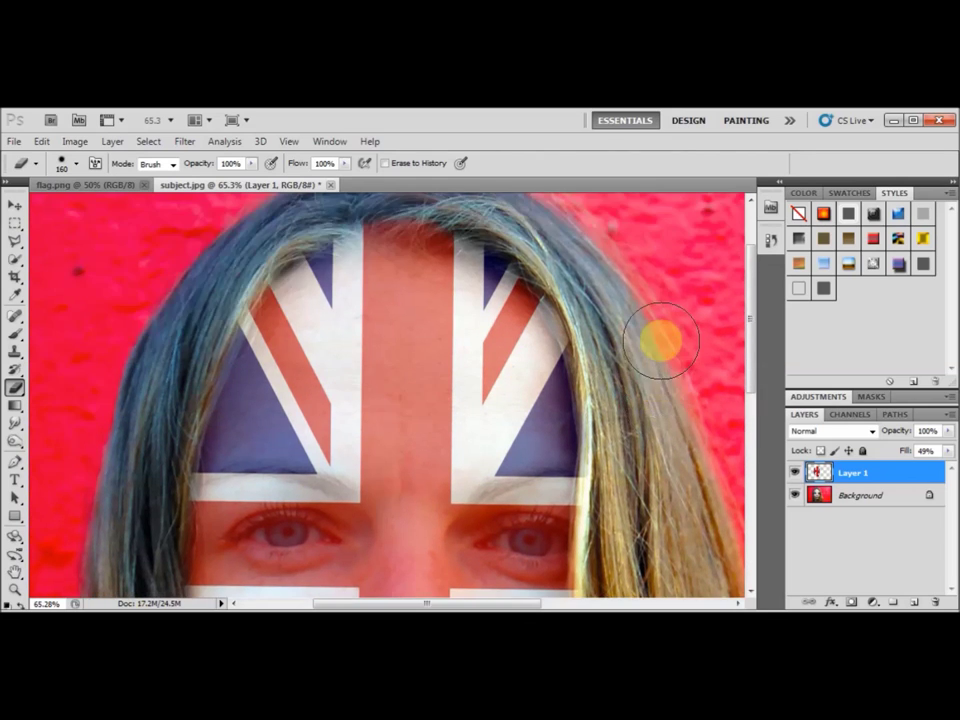
scroll(661, 341, up, 1)
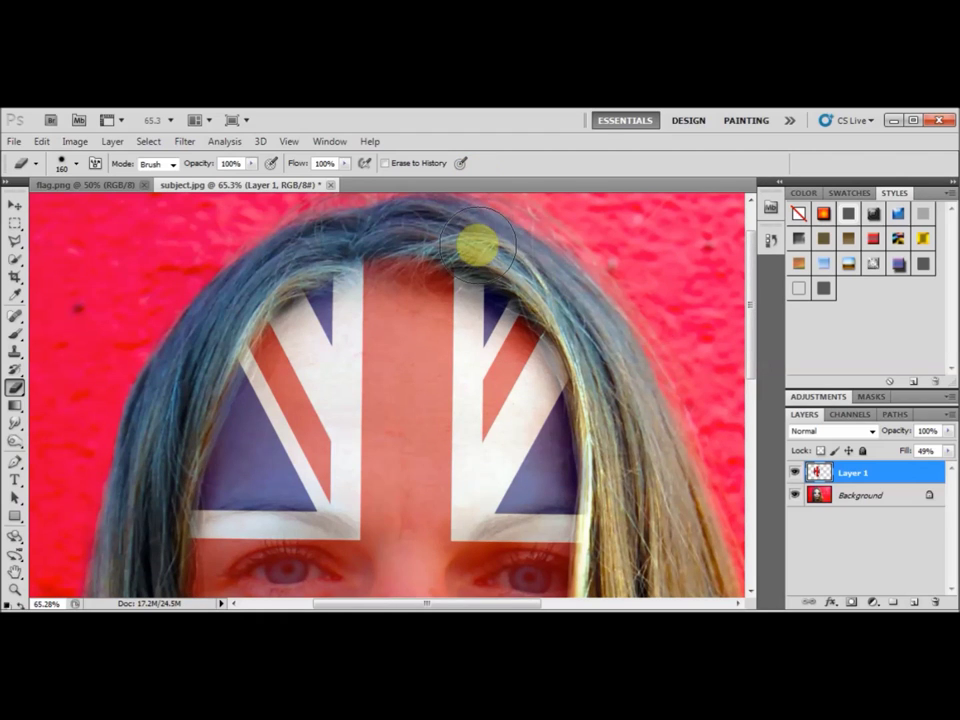
scroll(621, 396, down, 2)
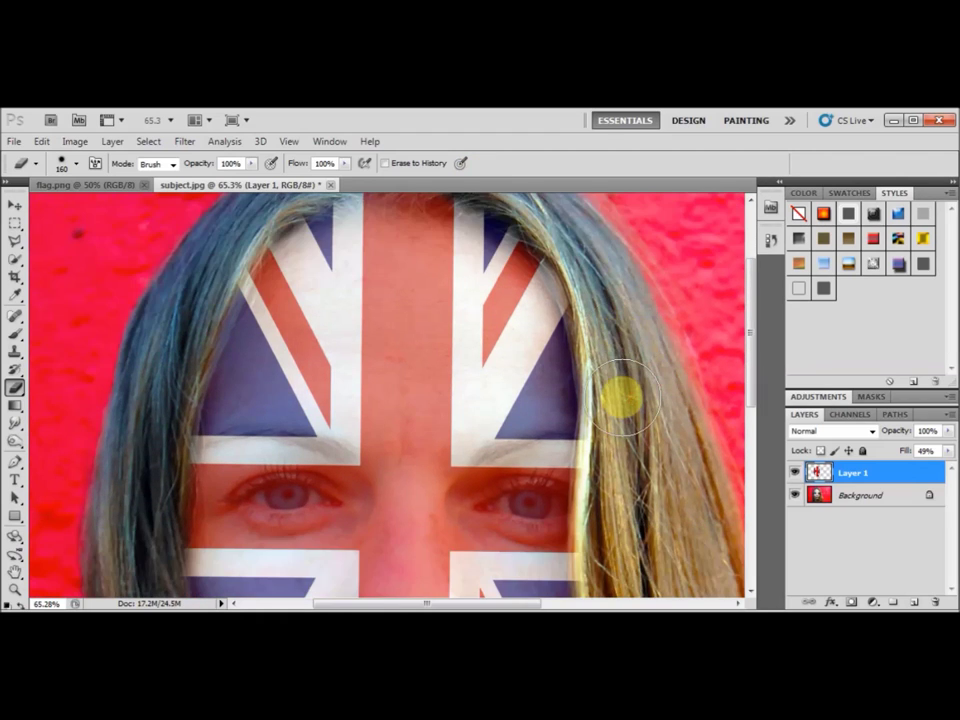
scroll(631, 397, down, 1)
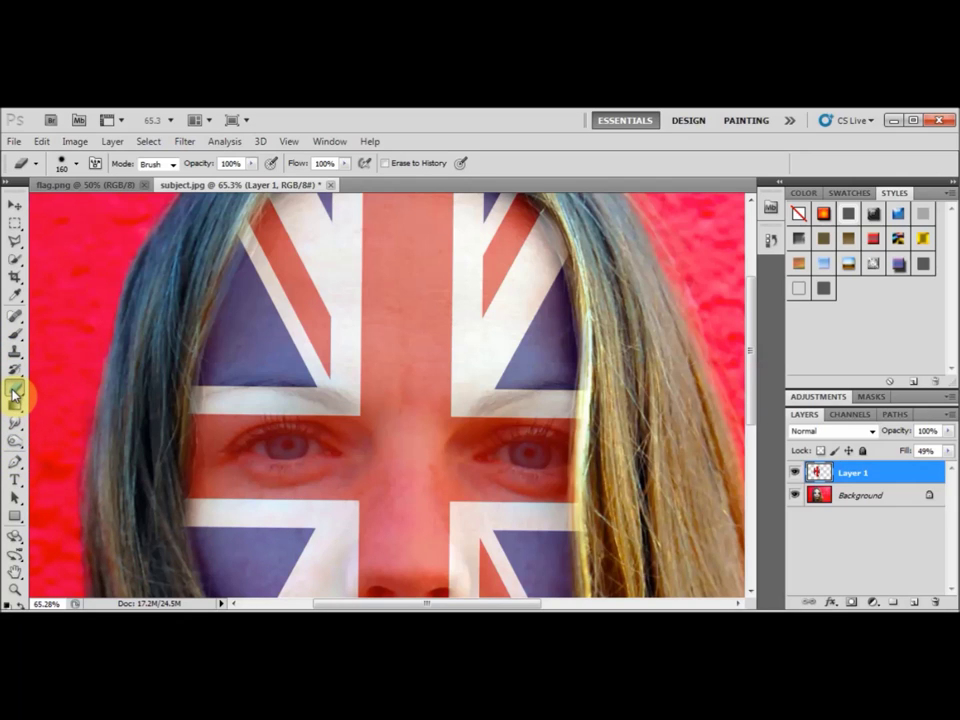
Reduce the eraser brush to 92 px and erase the flag over both eyes.
click(78, 165)
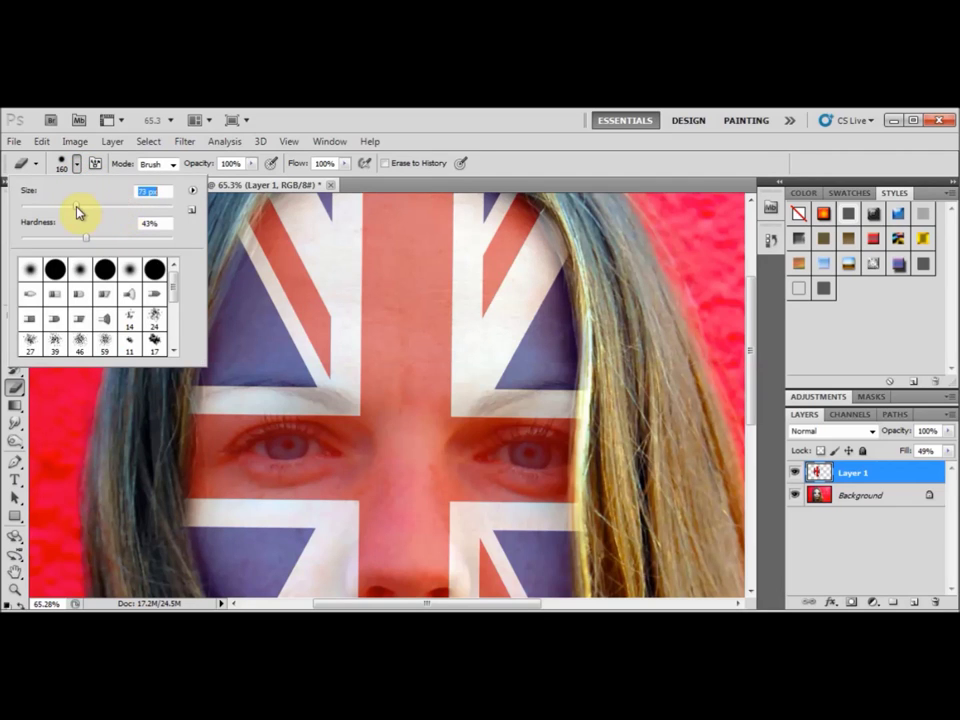
drag(78, 210, 80, 206)
drag(88, 211, 91, 207)
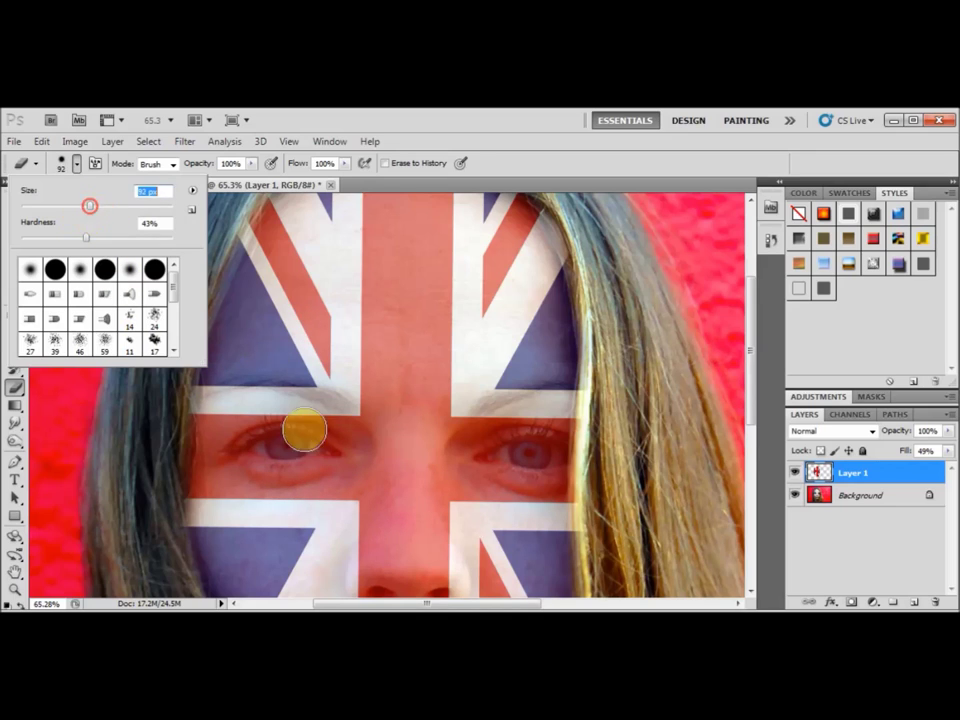
click(285, 445)
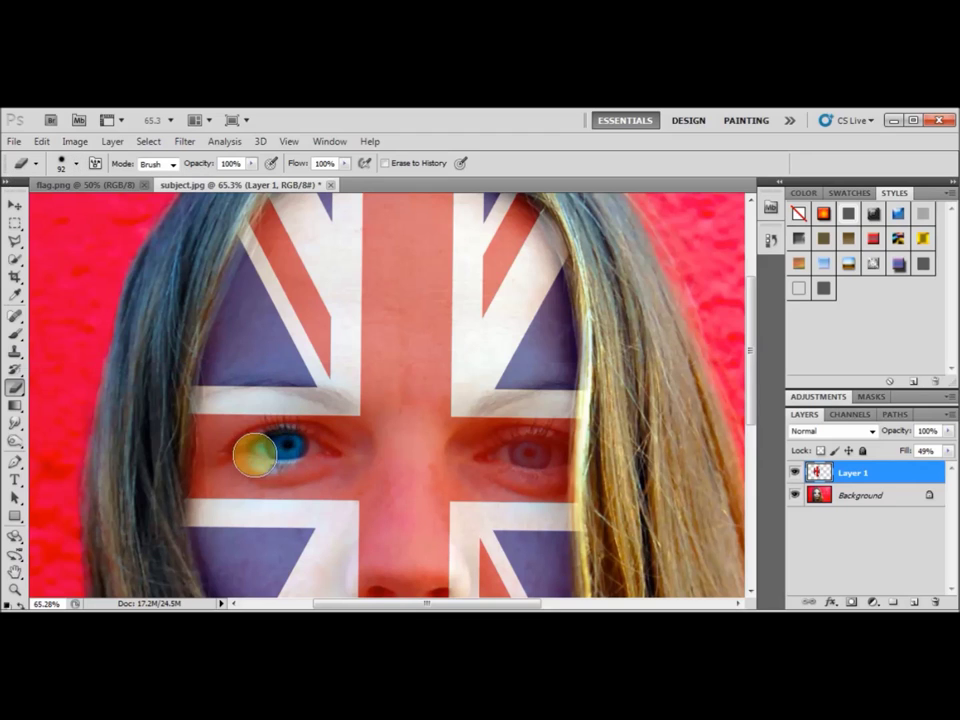
mouse_move(238, 453)
mouse_down()
mouse_move(320, 449)
mouse_move(322, 462)
mouse_move(276, 460)
mouse_move(271, 441)
mouse_move(328, 451)
mouse_move(279, 441)
mouse_move(233, 456)
mouse_move(260, 432)
mouse_move(291, 427)
mouse_move(332, 446)
mouse_up()
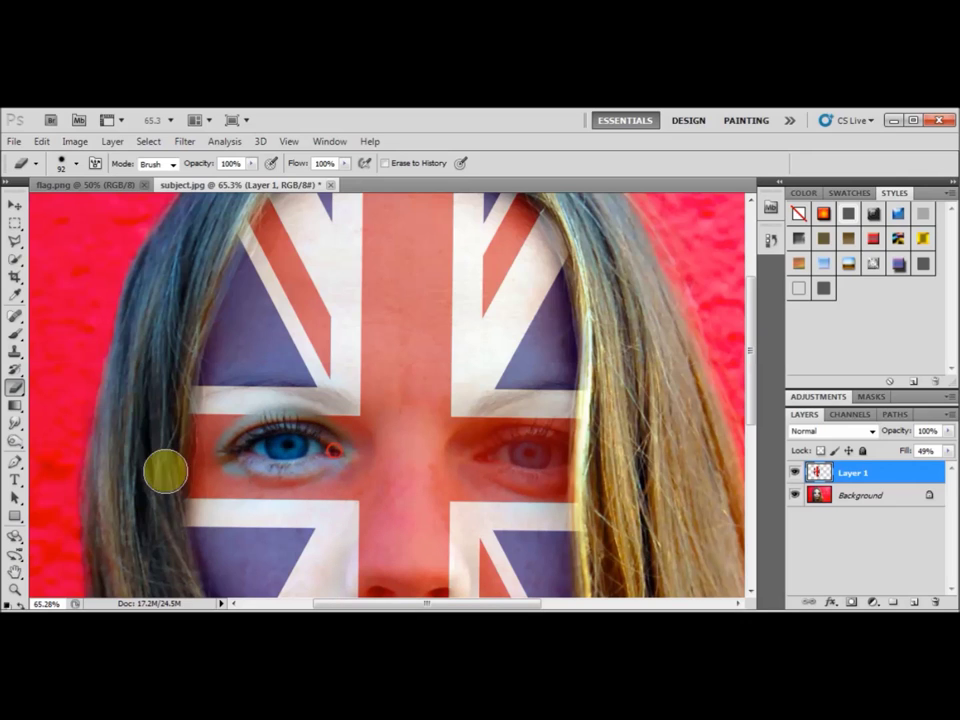
mouse_move(534, 456)
mouse_down()
mouse_move(481, 459)
mouse_move(572, 462)
mouse_move(547, 447)
mouse_move(498, 448)
mouse_move(494, 457)
mouse_move(557, 473)
mouse_move(514, 452)
mouse_up()
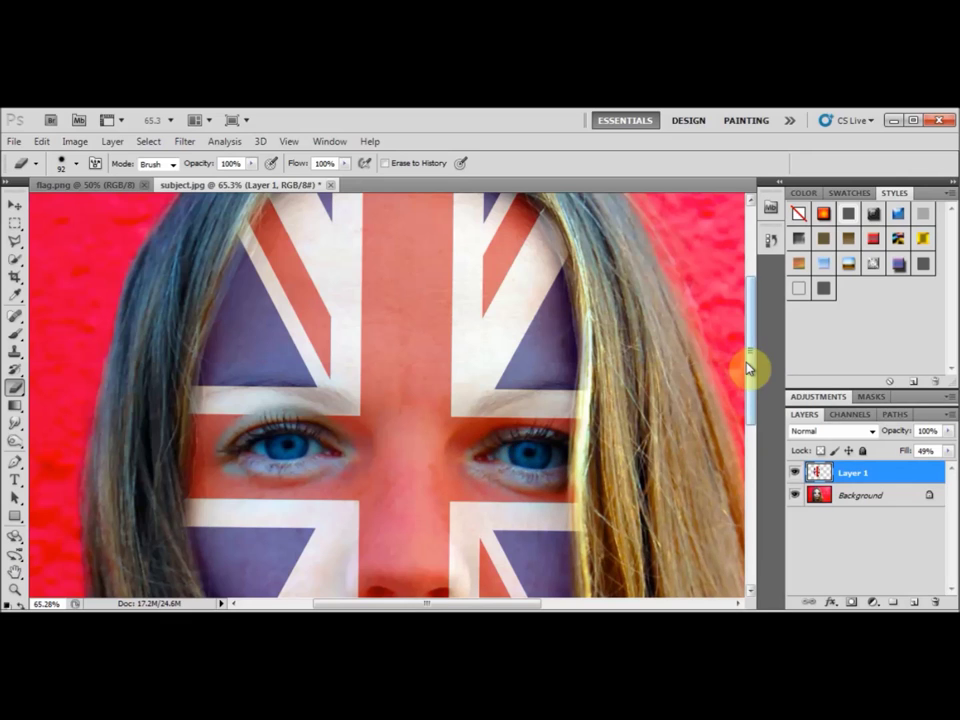
Erase the flag over the upper and lower lips and the teeth.
drag(750, 366, 752, 470)
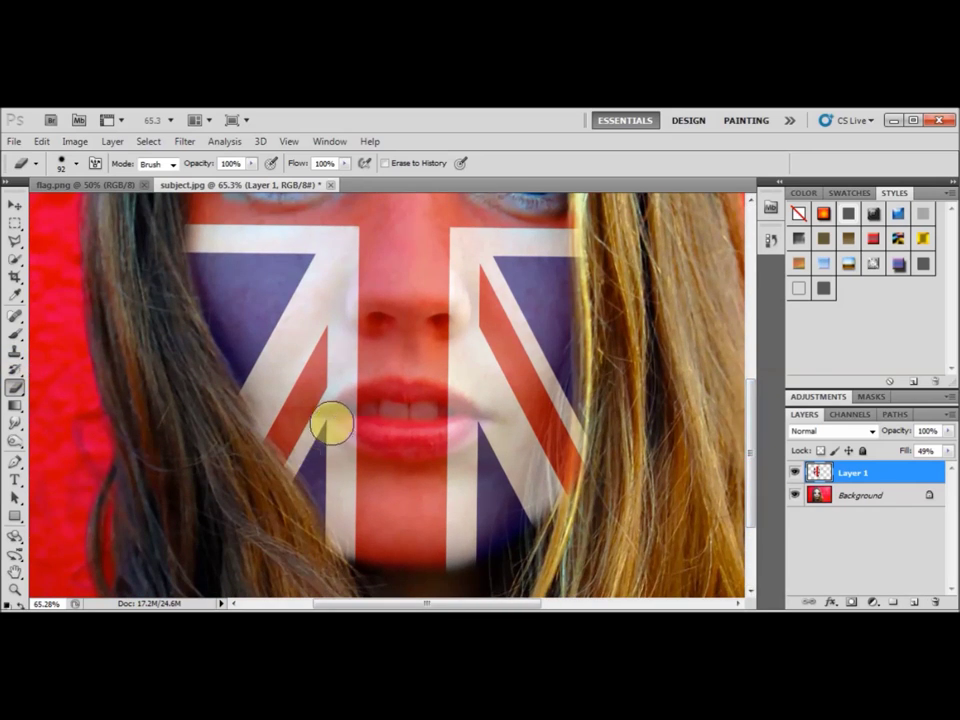
mouse_move(328, 420)
mouse_down()
mouse_move(478, 424)
mouse_move(330, 407)
mouse_move(359, 410)
mouse_up()
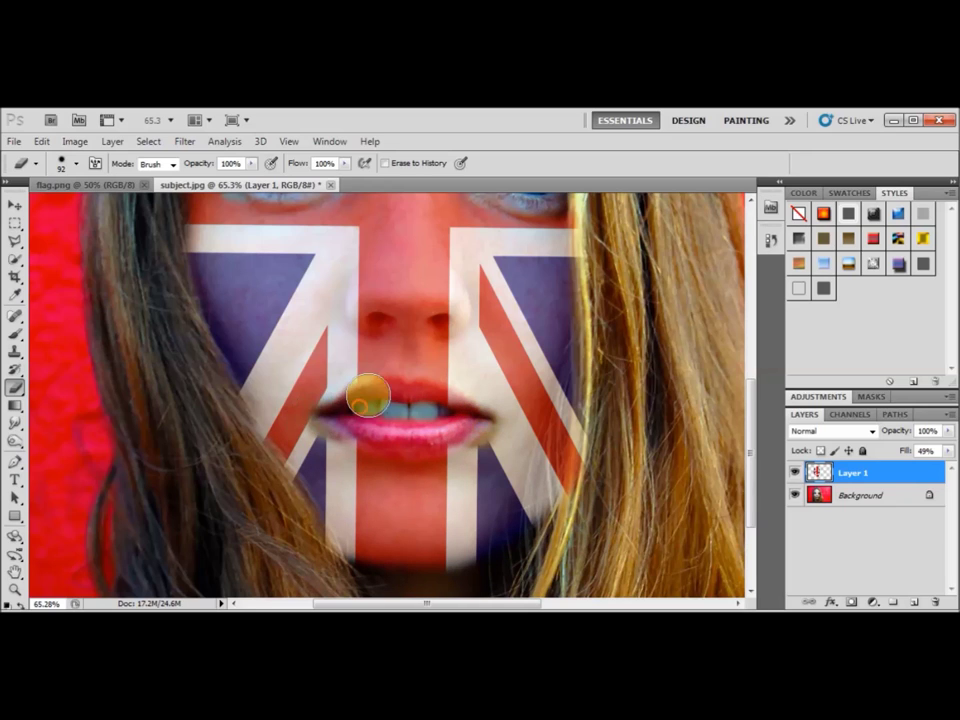
mouse_move(420, 400)
mouse_down()
mouse_move(454, 399)
mouse_move(328, 426)
mouse_move(412, 437)
mouse_move(450, 429)
mouse_move(388, 453)
mouse_move(353, 428)
mouse_up()
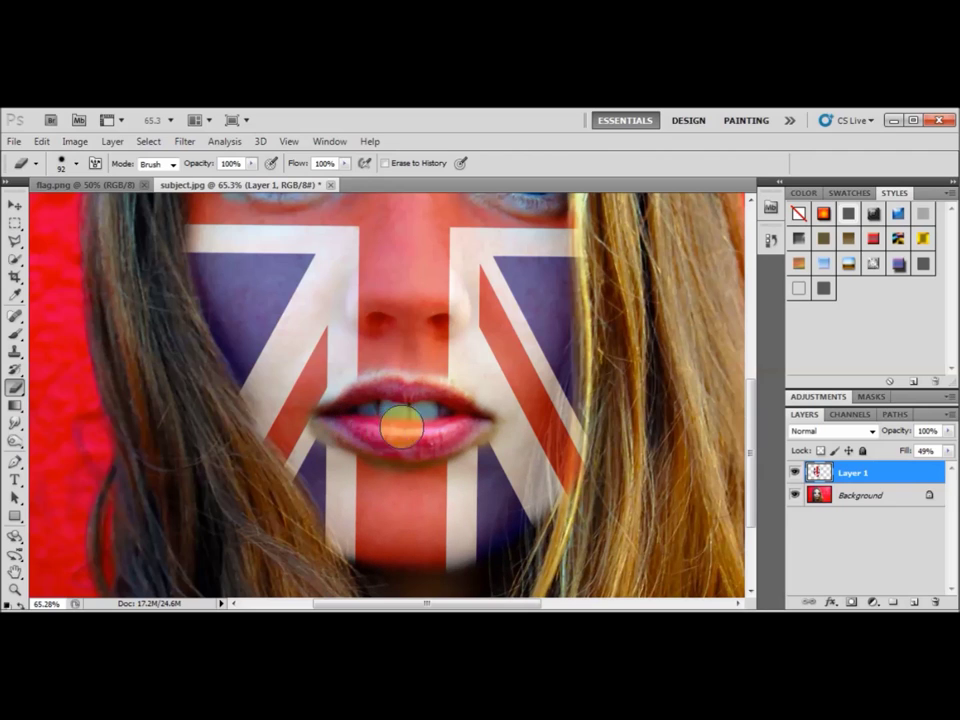
Set the flag layer's fill to 100%.
scroll(403, 428, up, 3)
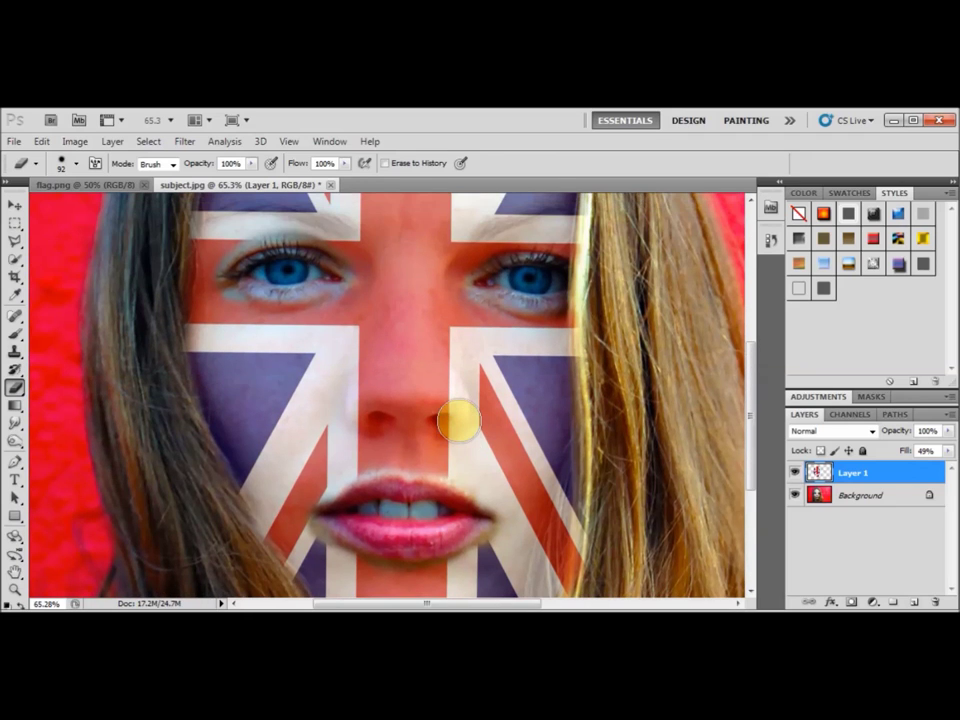
scroll(418, 420, up, 2)
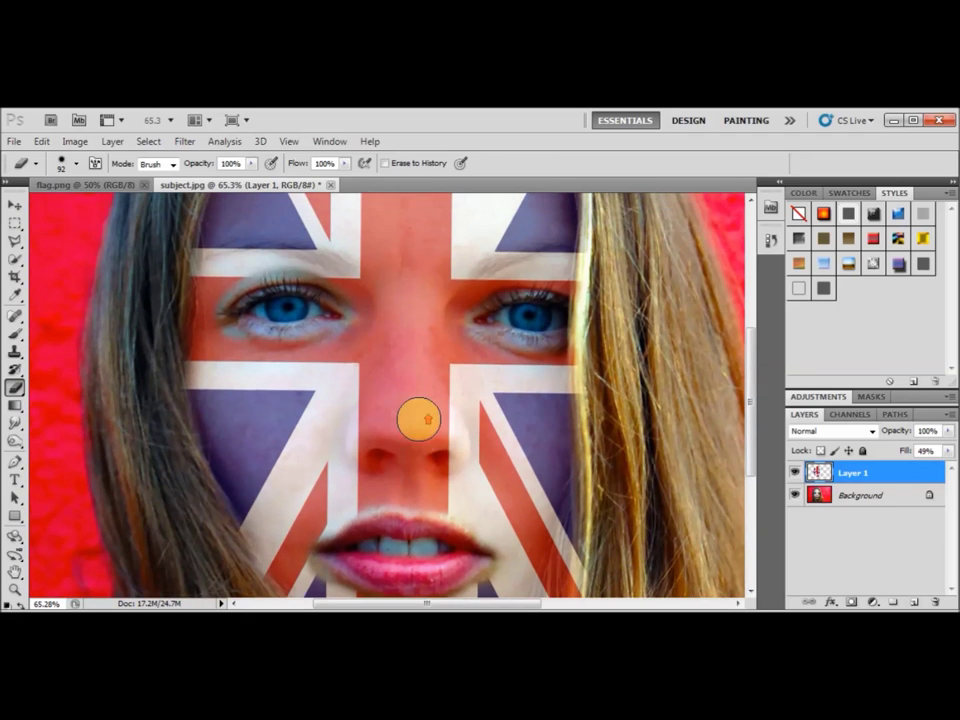
scroll(428, 423, up, 1)
click(15, 589)
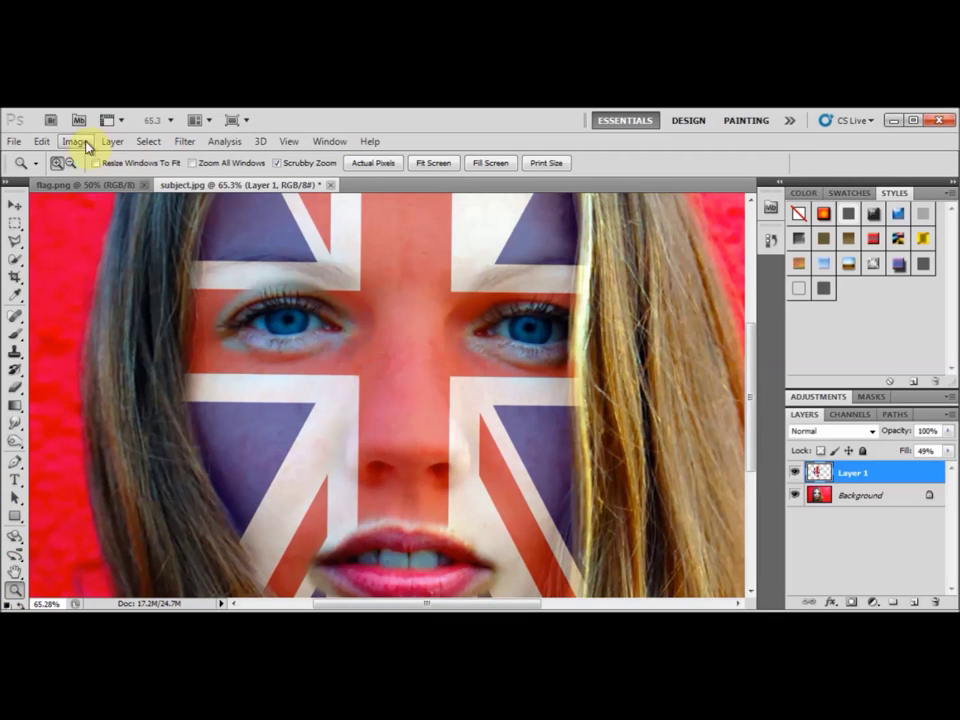
click(71, 163)
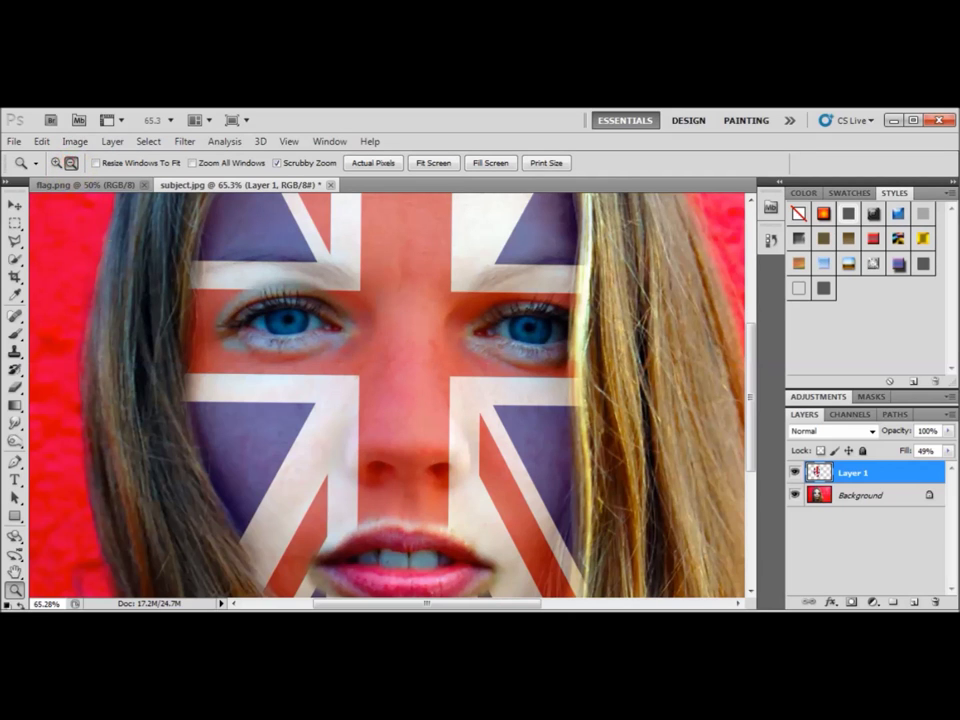
click(521, 442)
click(447, 433)
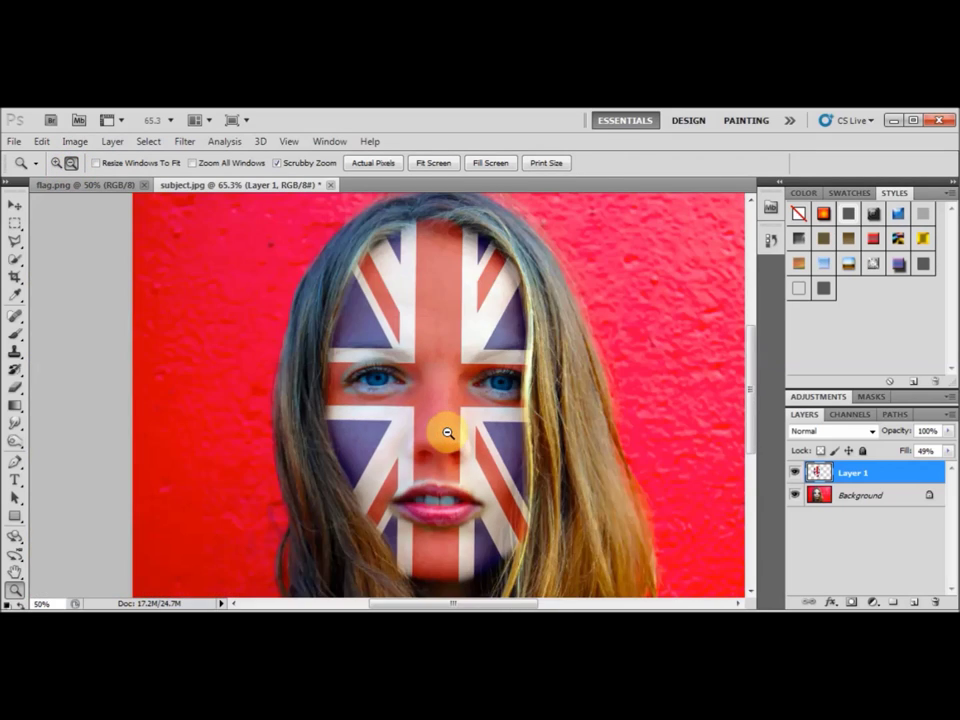
click(458, 429)
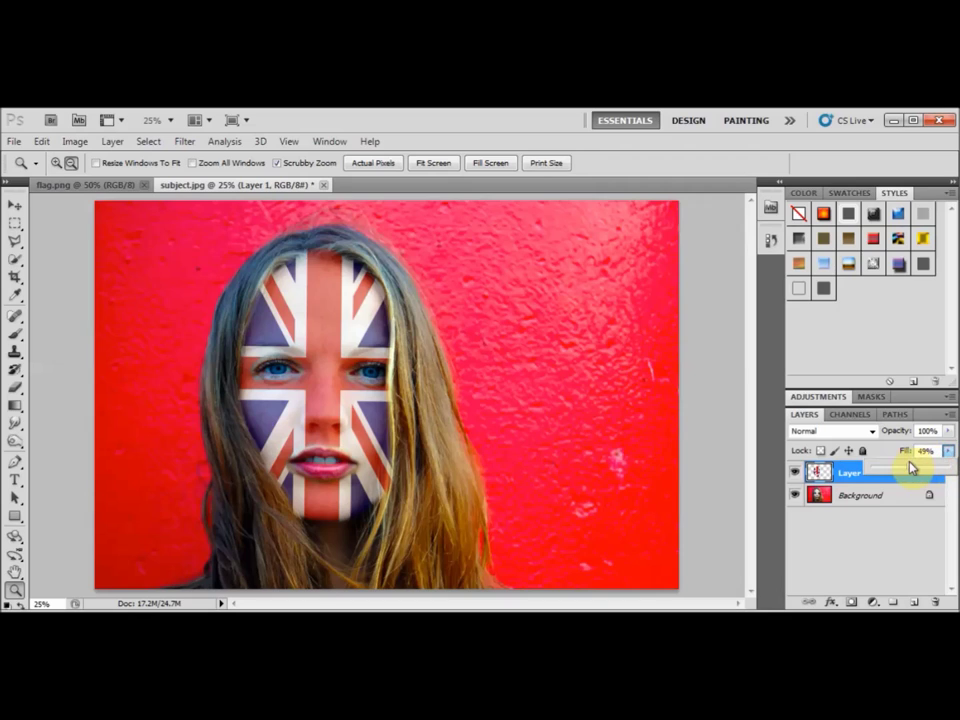
drag(955, 471, 955, 472)
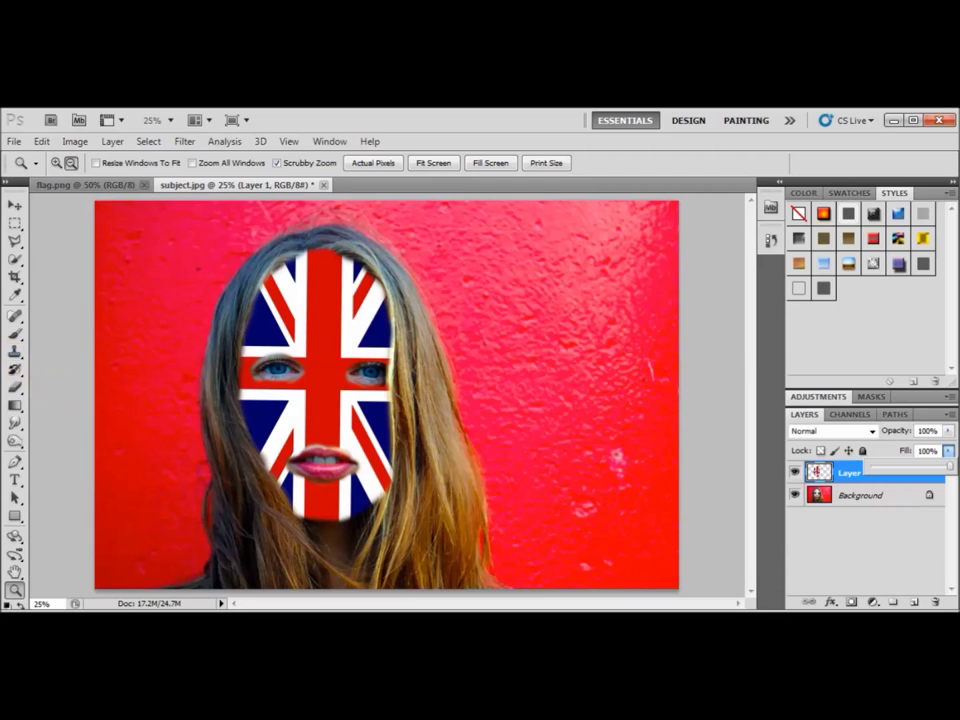
Duplicate the flag layer, hide the copy, and select the original Layer 1.
click(18, 388)
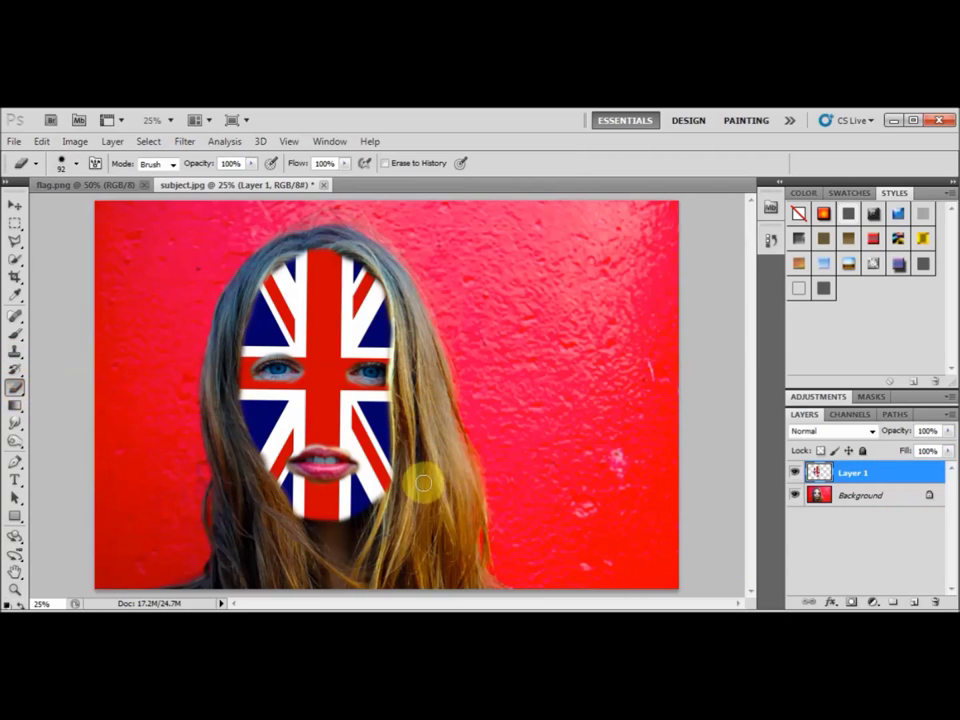
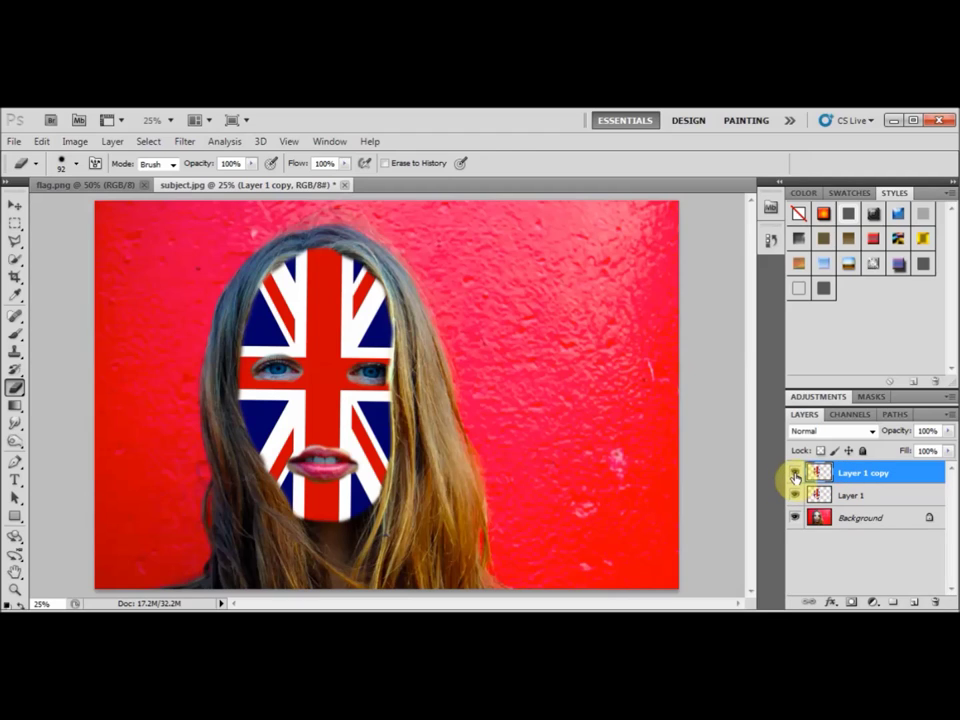
click(794, 473)
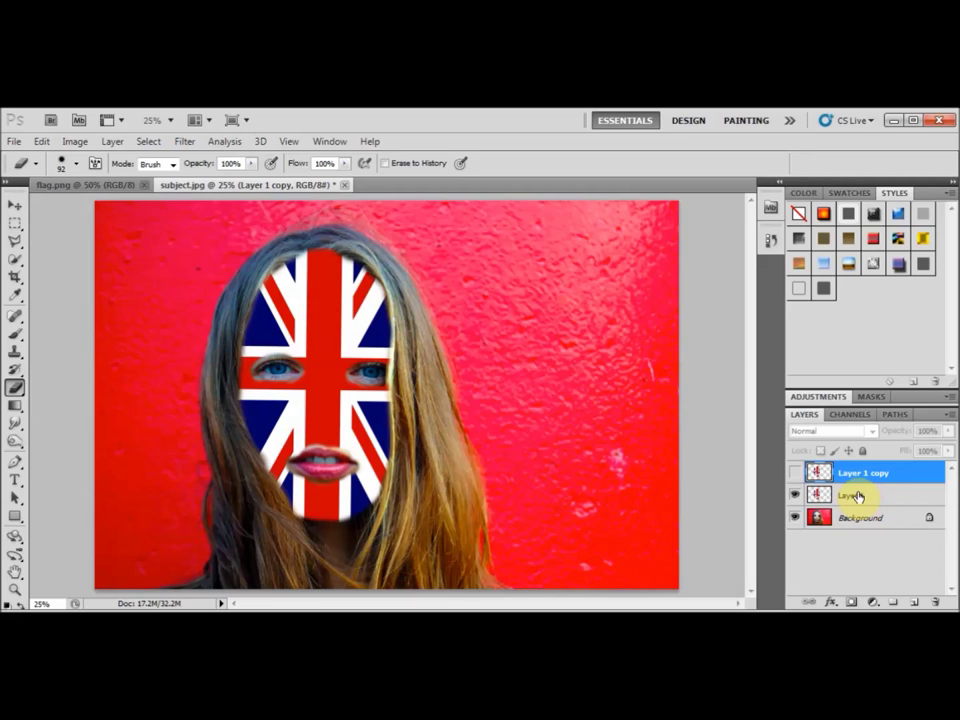
click(858, 497)
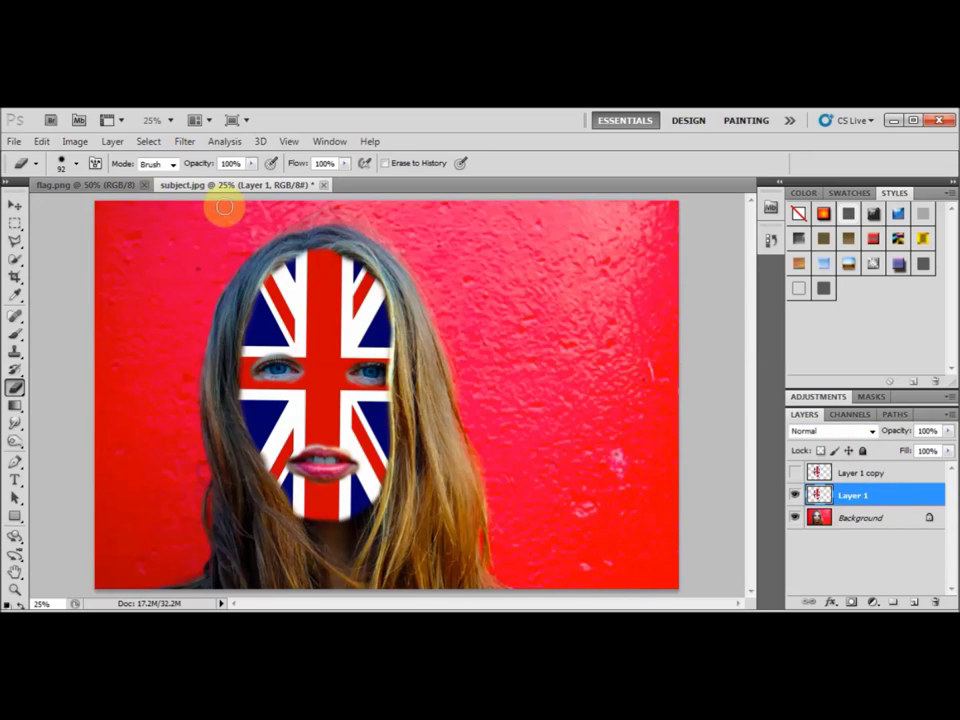
Apply Brightness/Contrast to Layer 1 with brightness 100 and contrast -100.
click(72, 143)
mouse_move(96, 180)
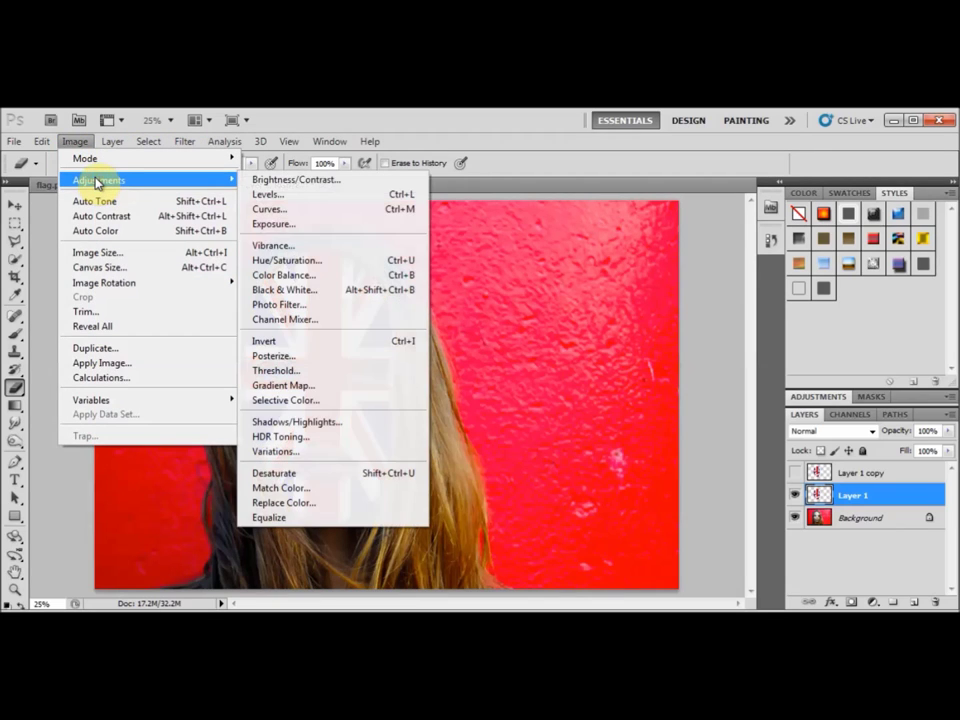
click(292, 183)
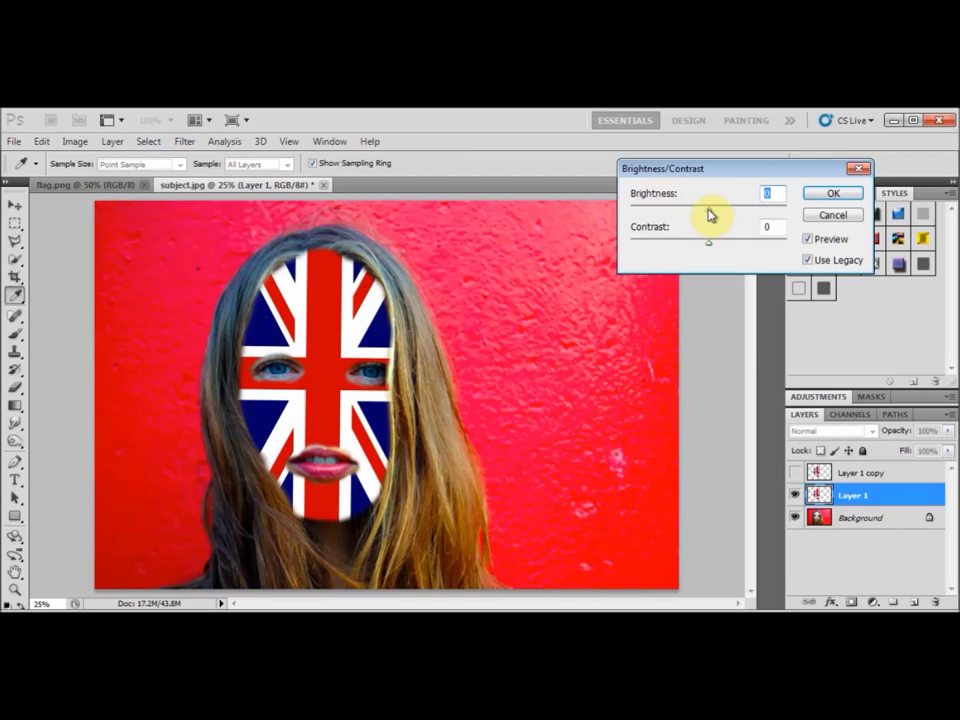
drag(710, 212, 788, 218)
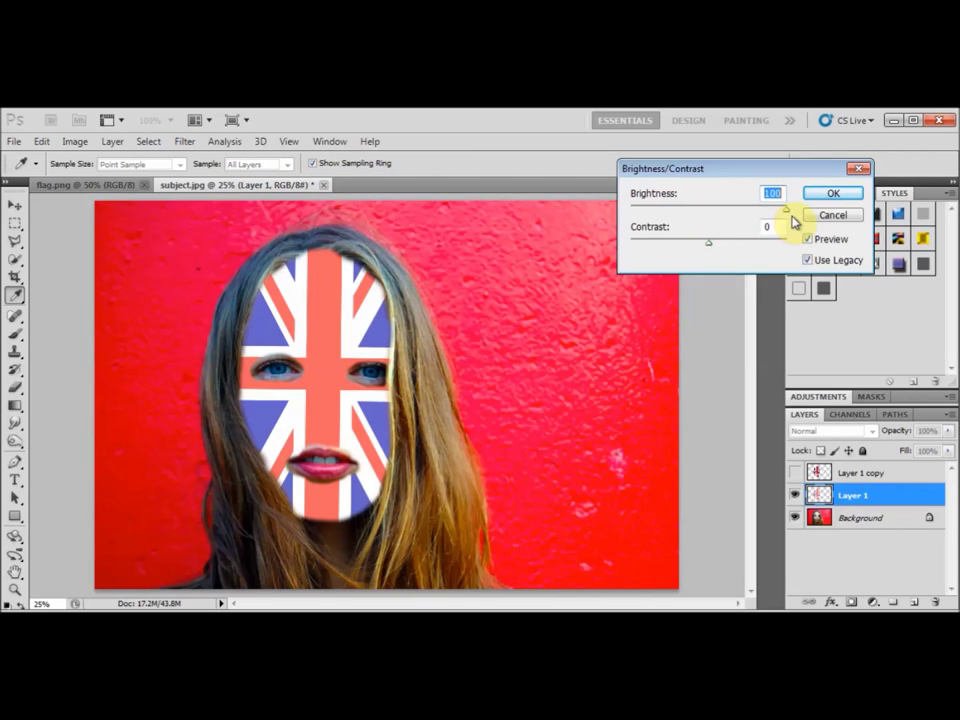
drag(708, 244, 609, 253)
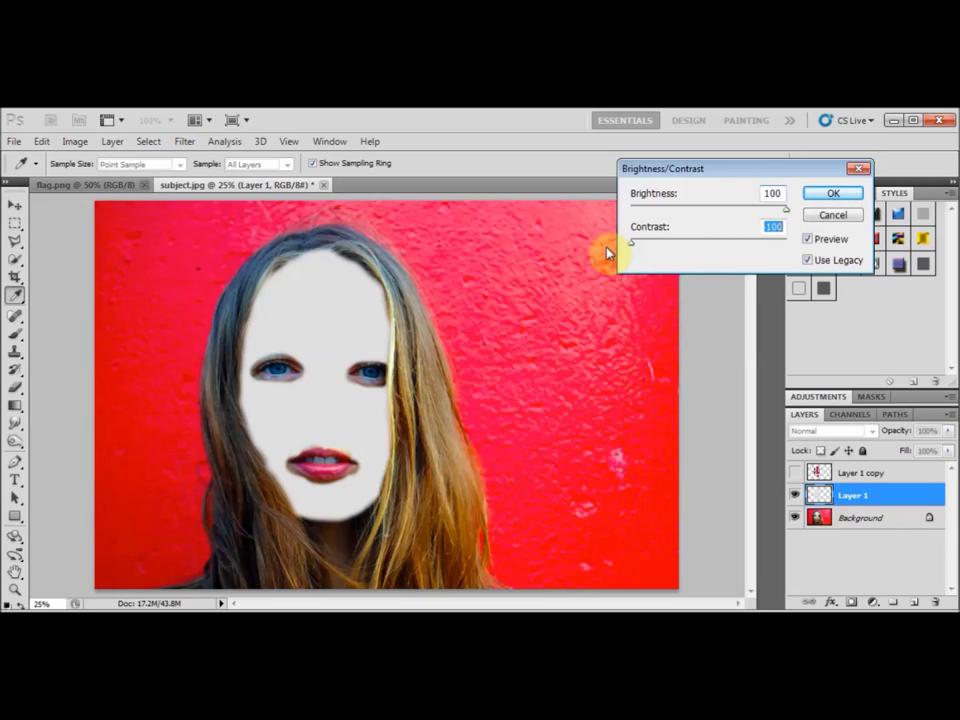
click(808, 240)
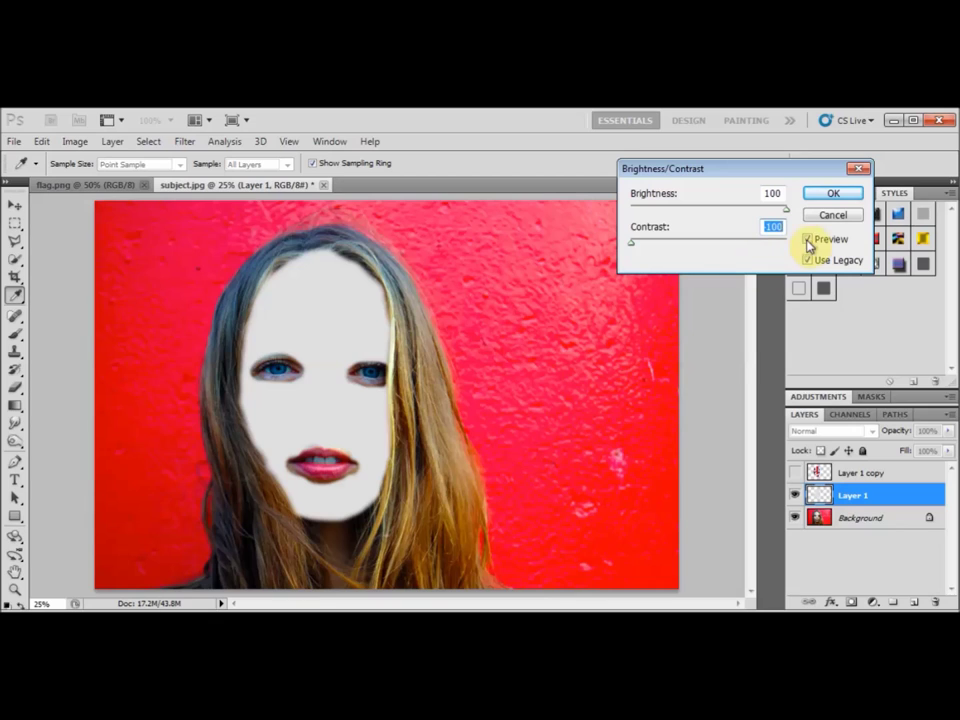
click(834, 195)
key(e)
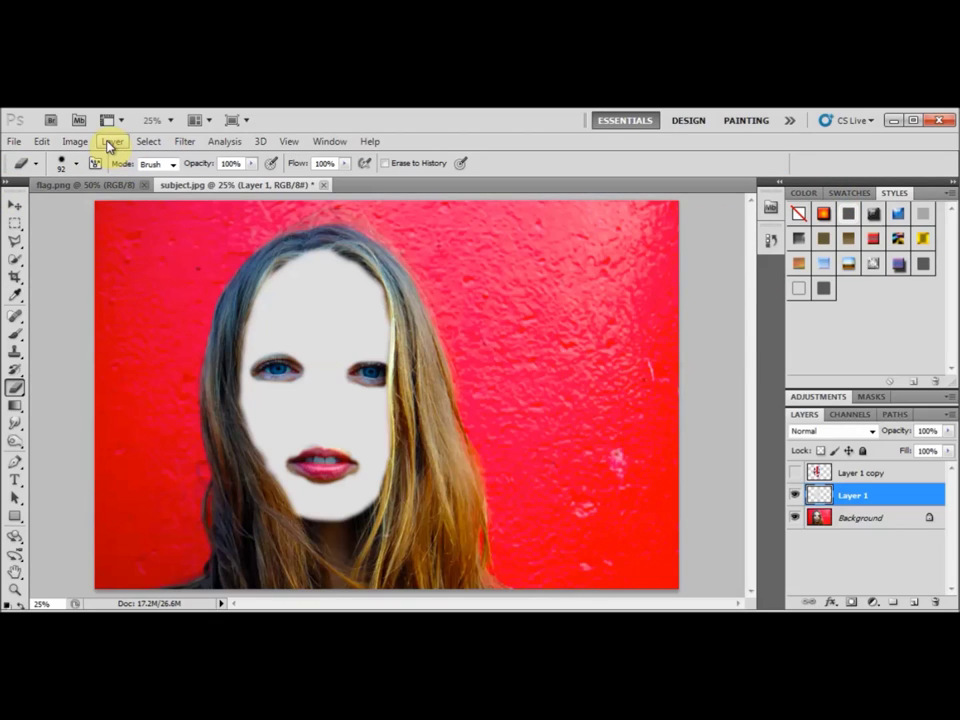
Apply Brightness/Contrast to Layer 1 in legacy mode with brightness 100 and contrast 100.
click(73, 143)
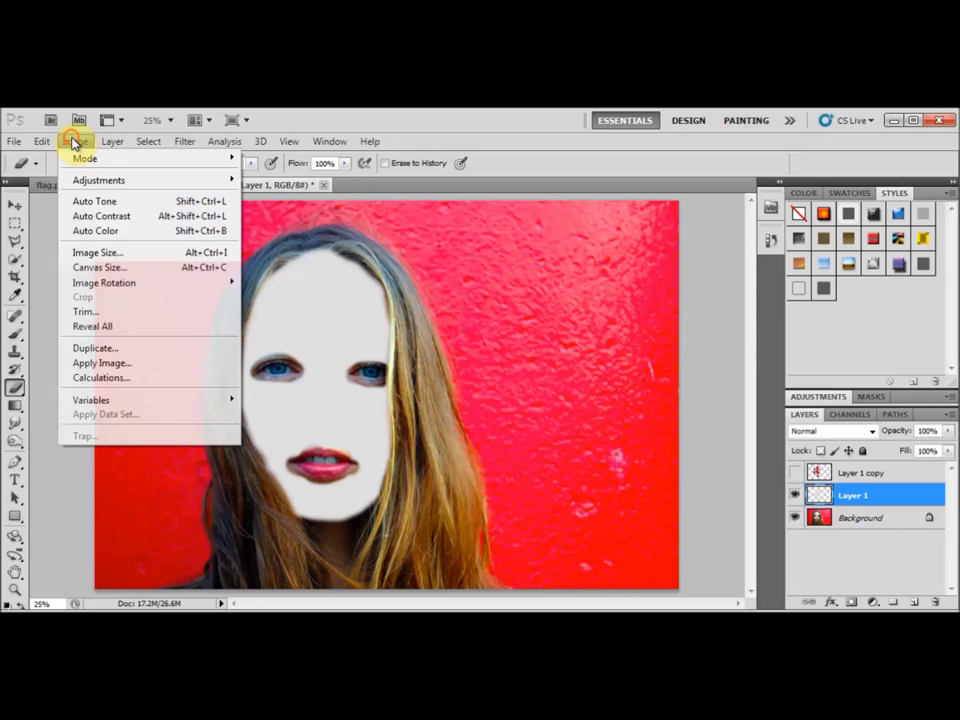
mouse_move(102, 182)
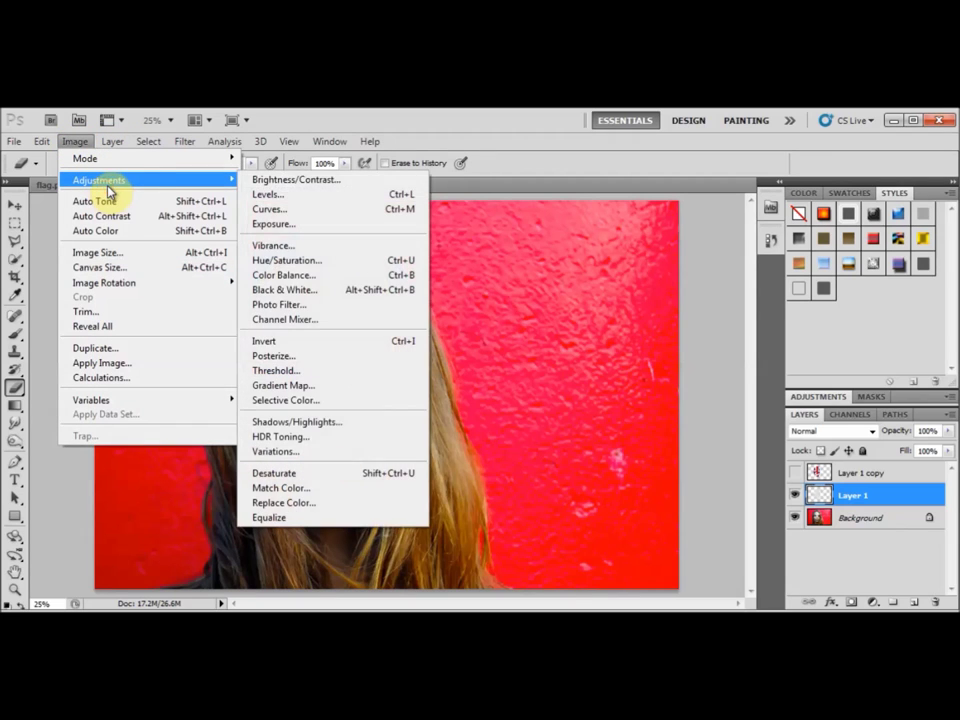
click(283, 184)
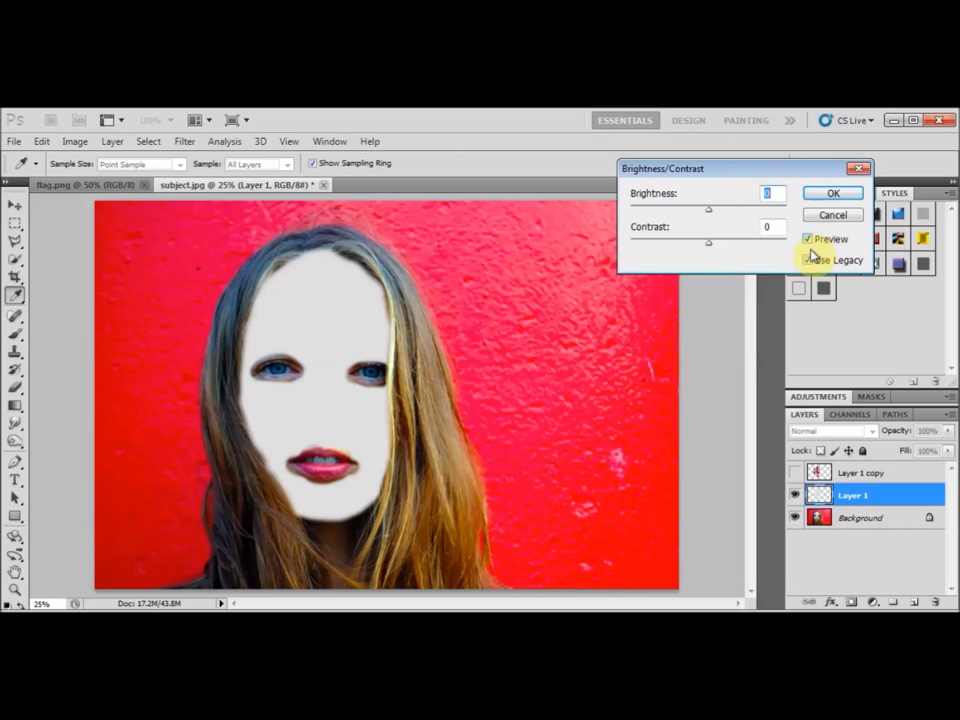
click(818, 262)
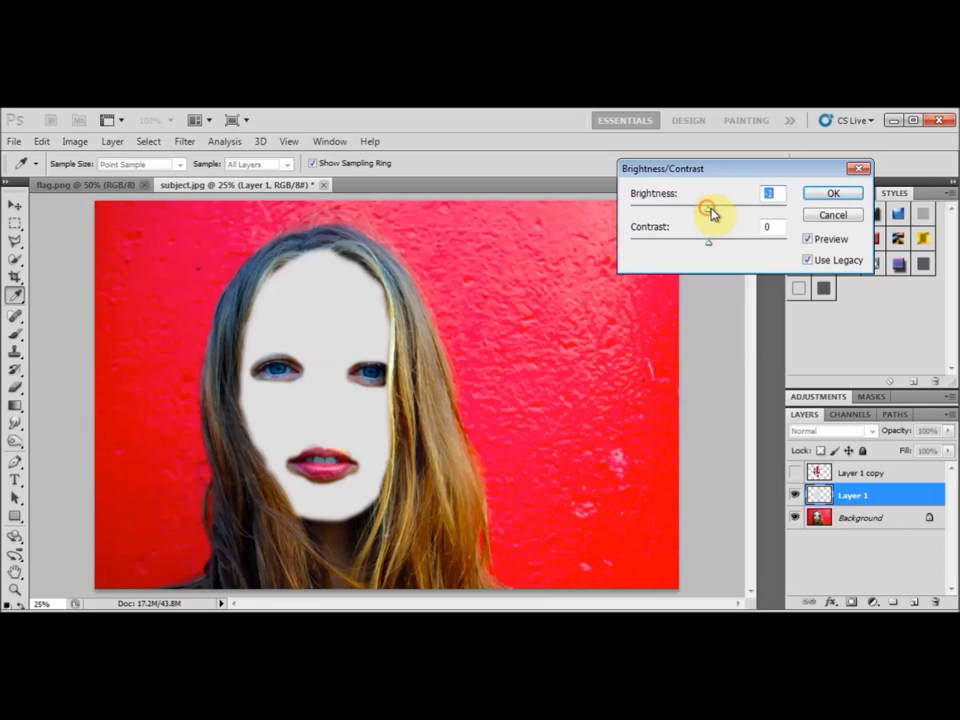
drag(707, 212, 810, 214)
drag(708, 244, 825, 251)
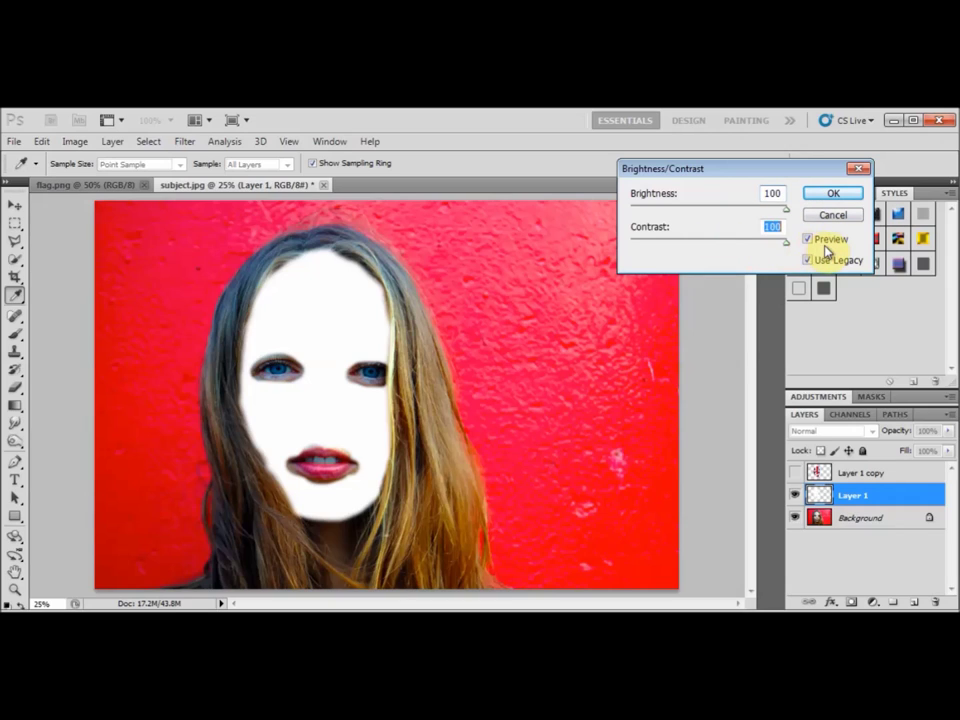
click(840, 194)
key(e)
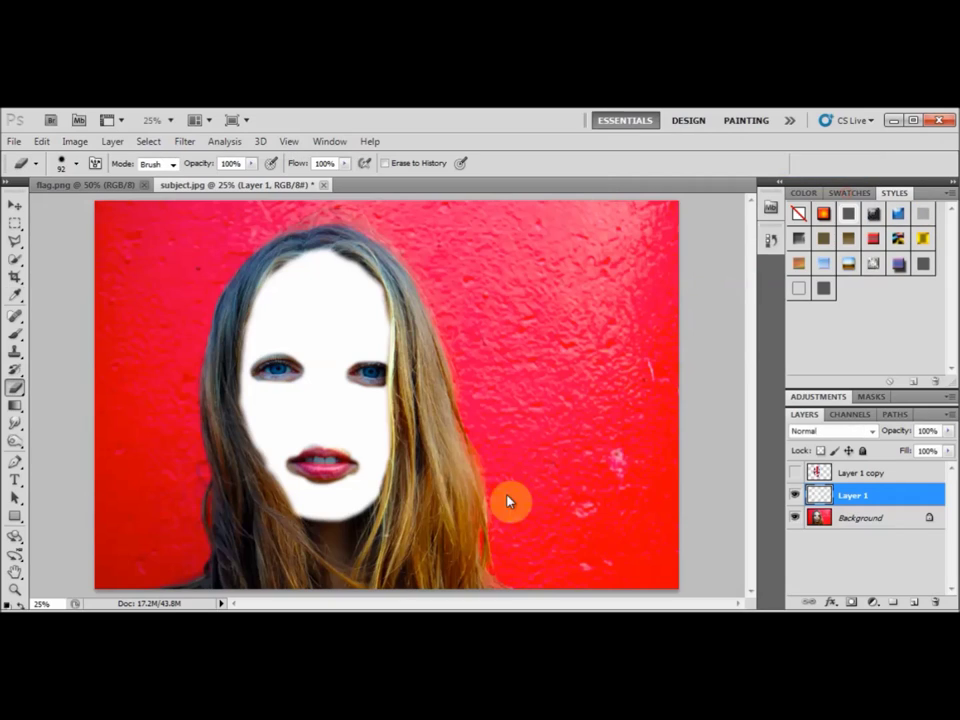
Set the blend mode of Layer 1 to Saturation.
click(842, 495)
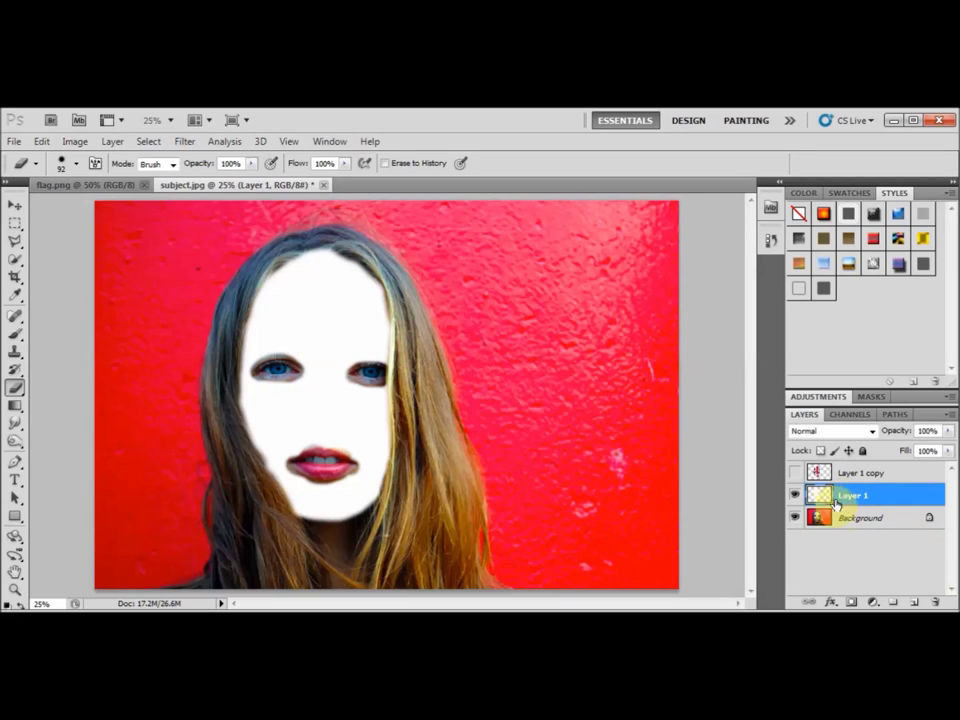
click(814, 430)
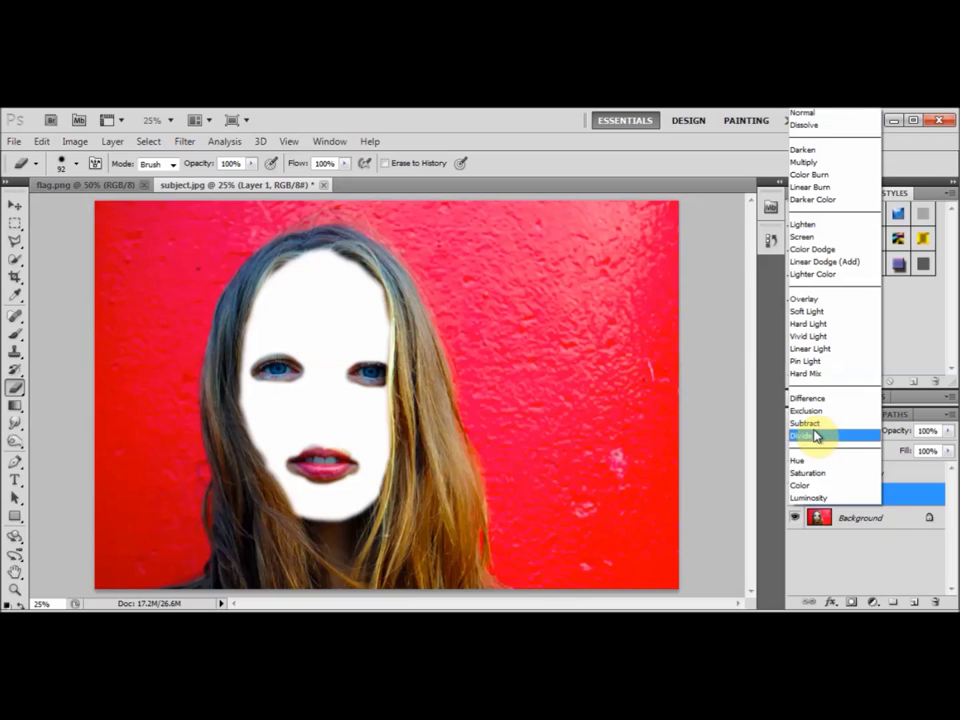
click(818, 472)
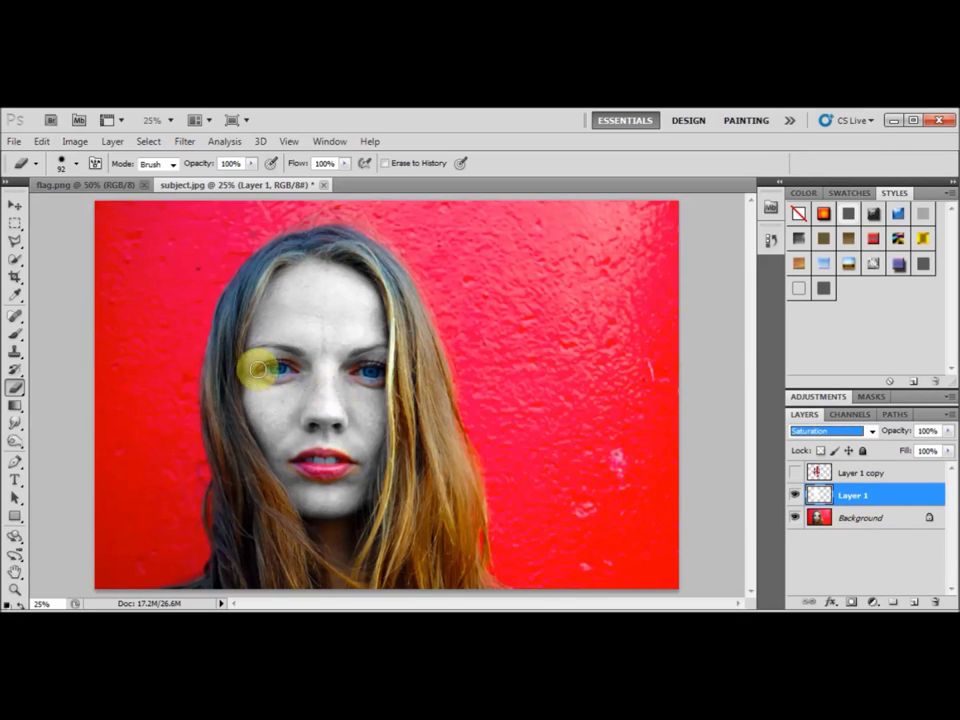
Examine the face up close, comparing it with Layer 1 hidden and shown.
click(15, 588)
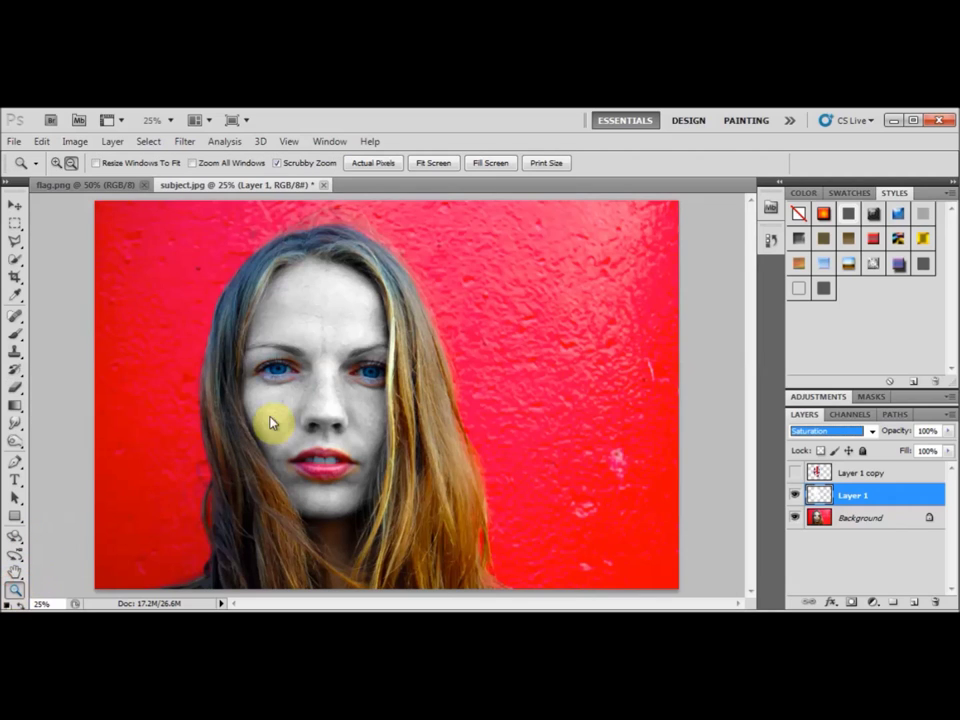
drag(285, 343, 424, 401)
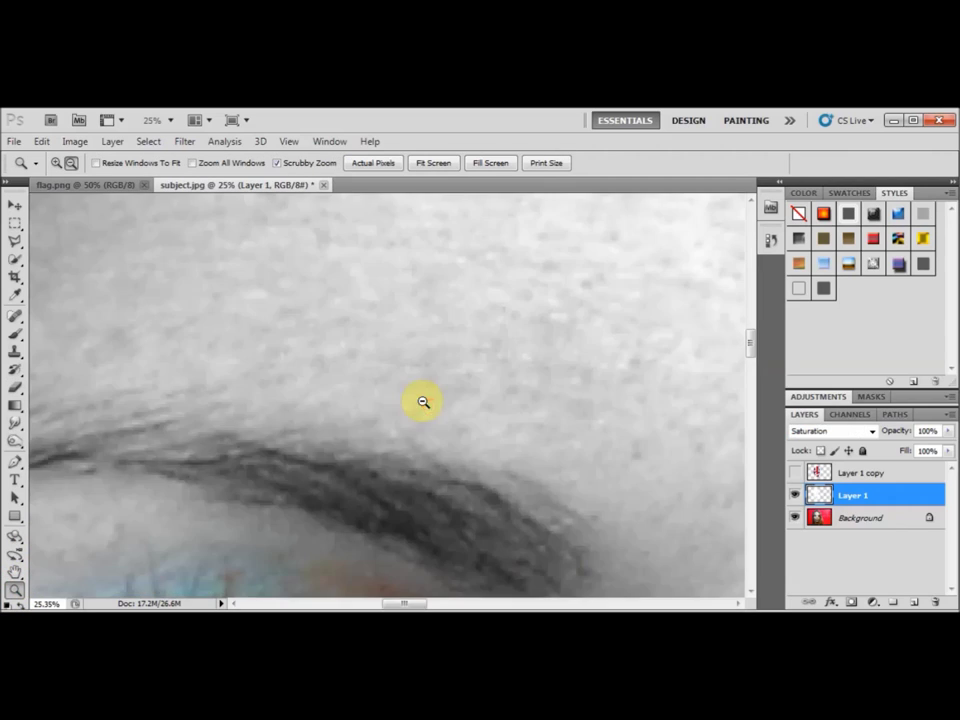
right_click(389, 324)
click(408, 334)
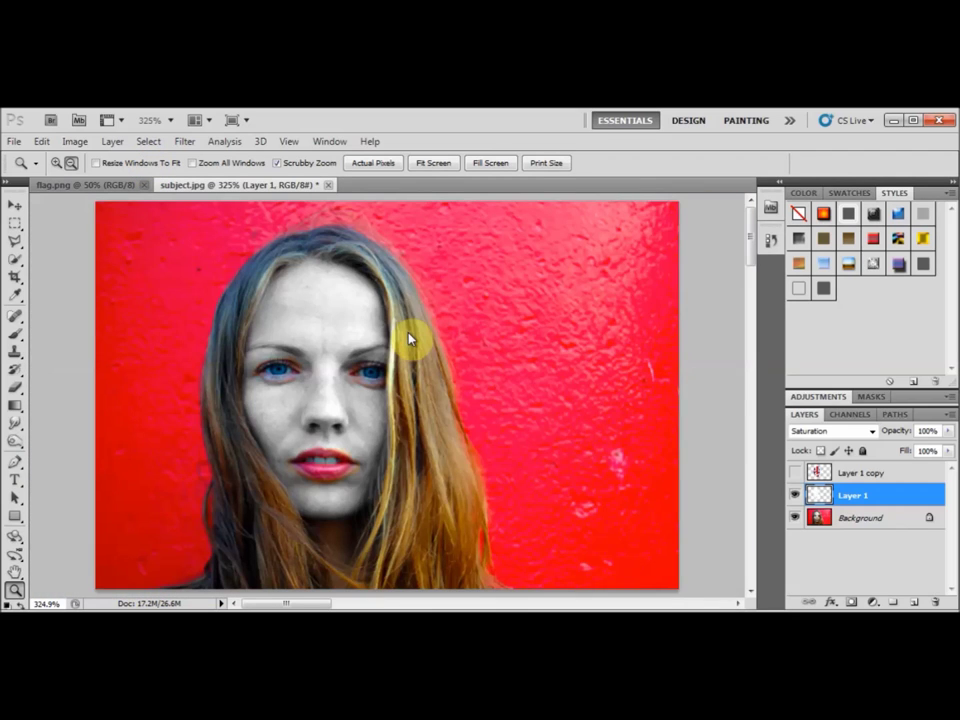
click(60, 163)
drag(285, 364, 332, 431)
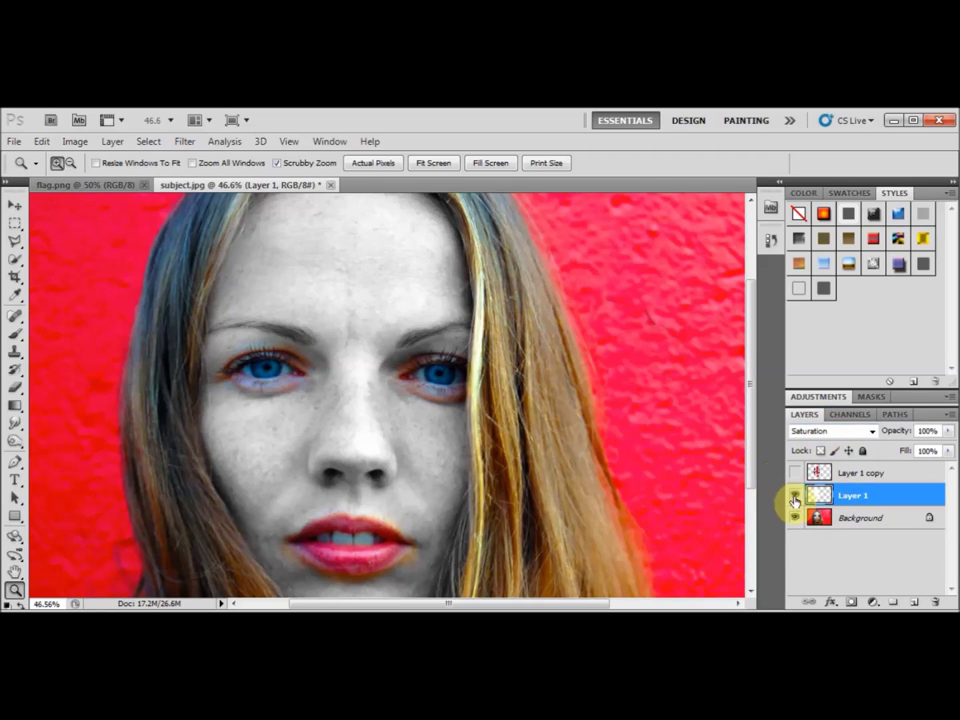
click(795, 498)
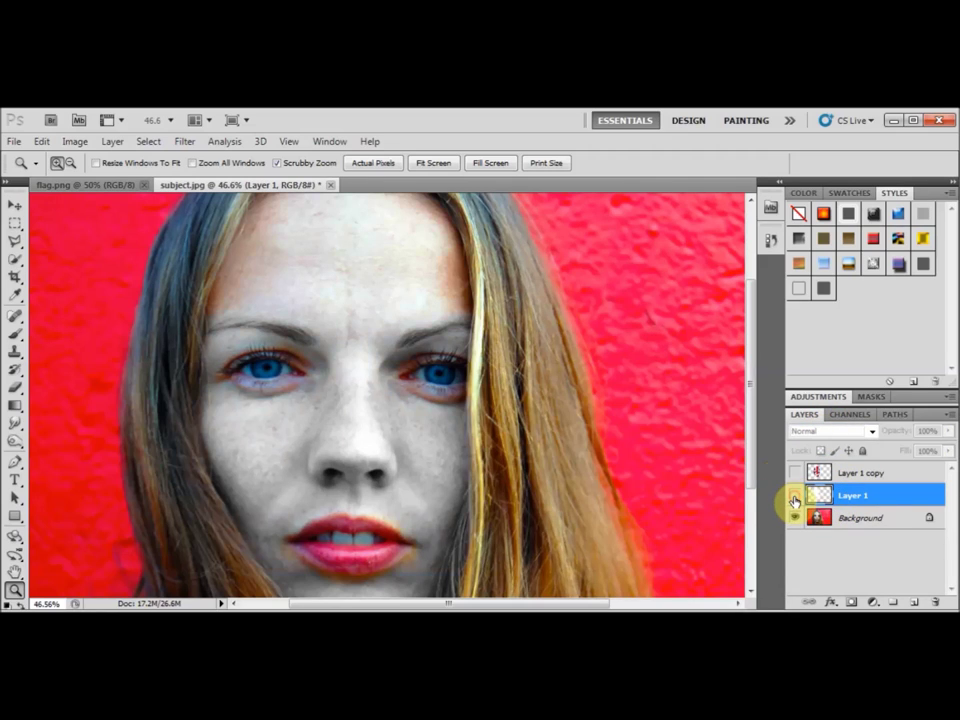
click(795, 498)
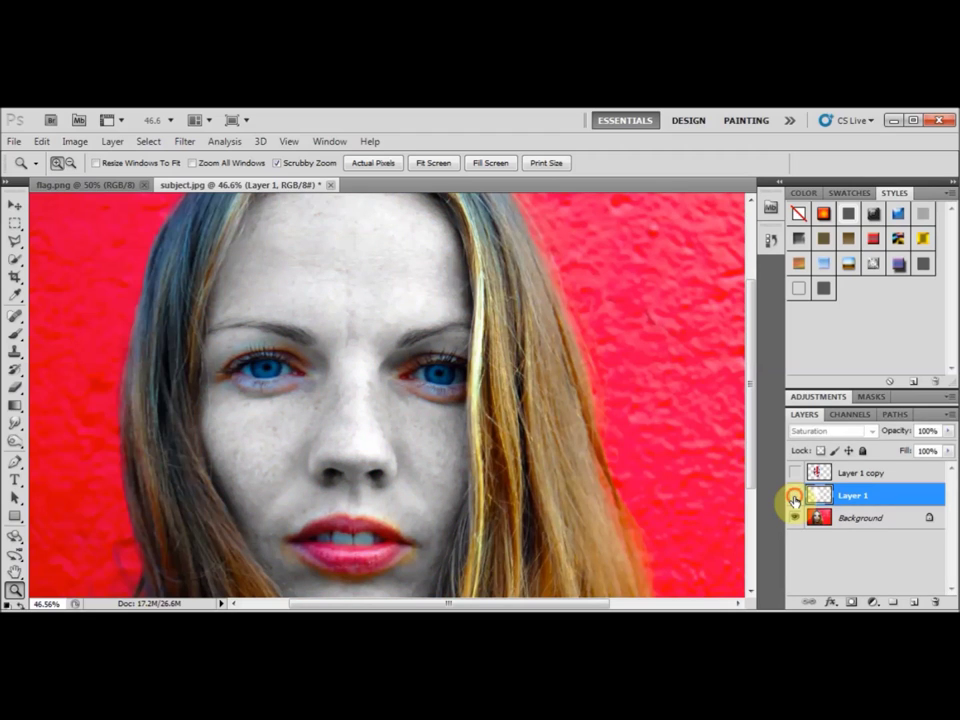
click(795, 498)
click(795, 498)
click(795, 498)
click(795, 498)
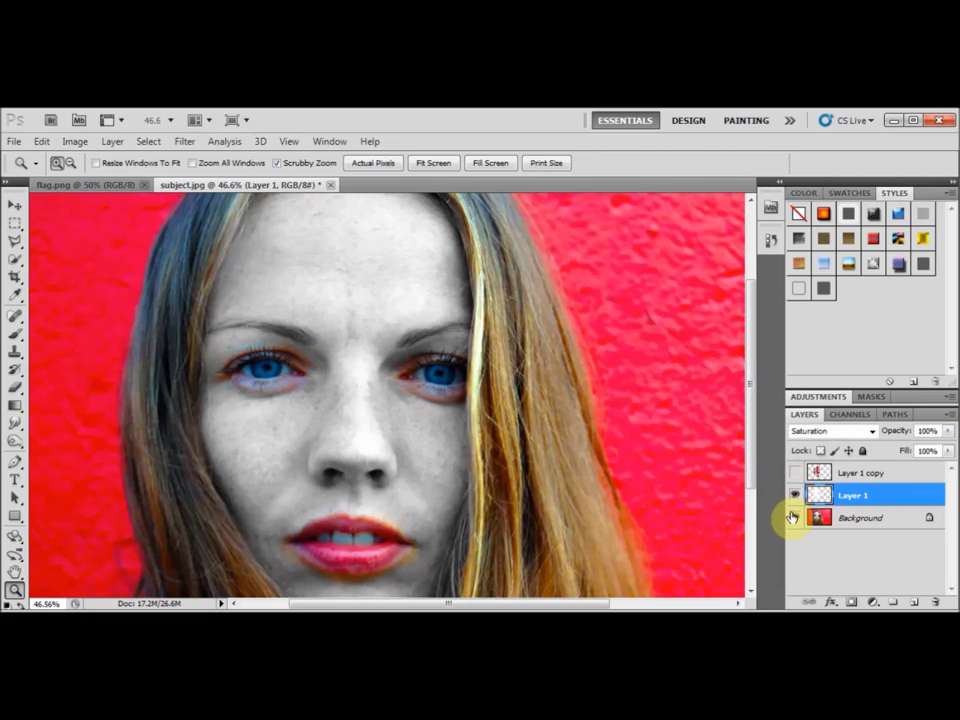
Show Layer 1 copy and set its blend mode to Multiply.
click(852, 476)
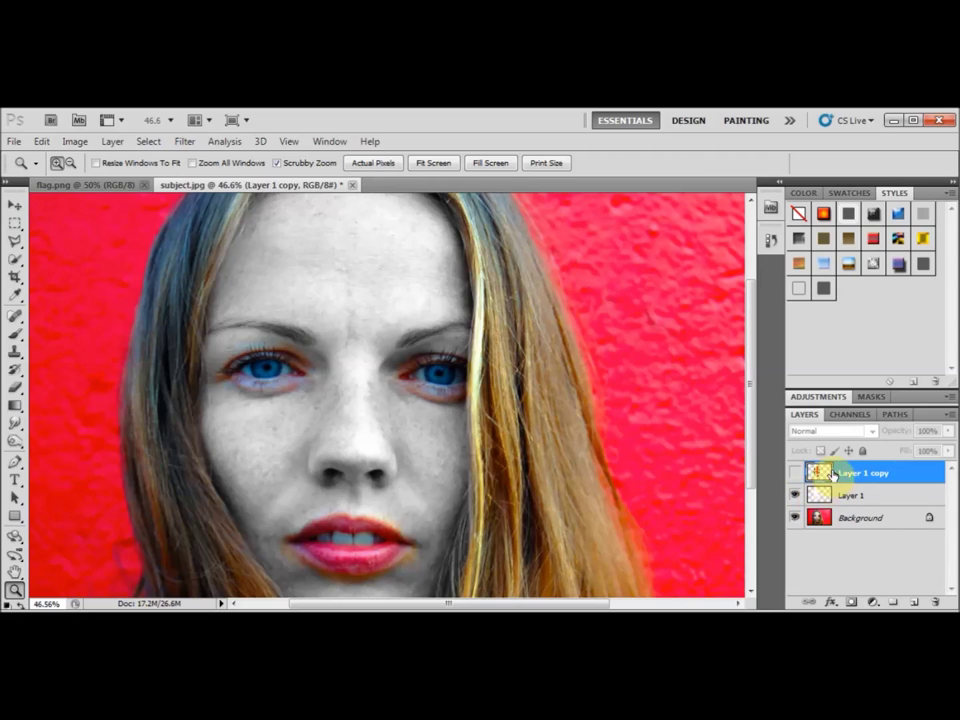
click(794, 474)
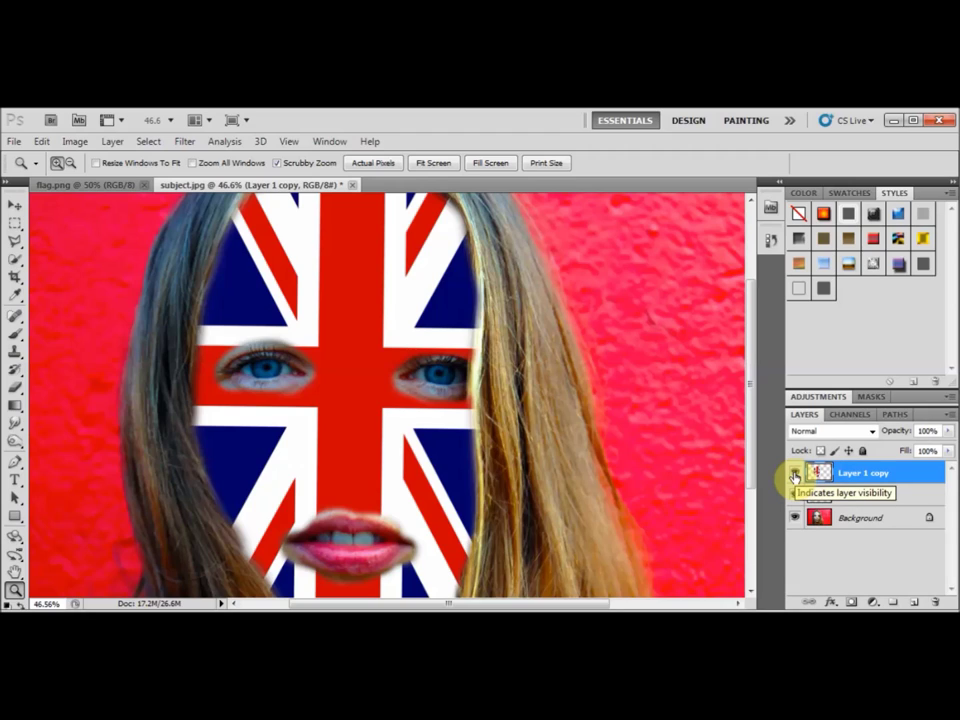
click(826, 435)
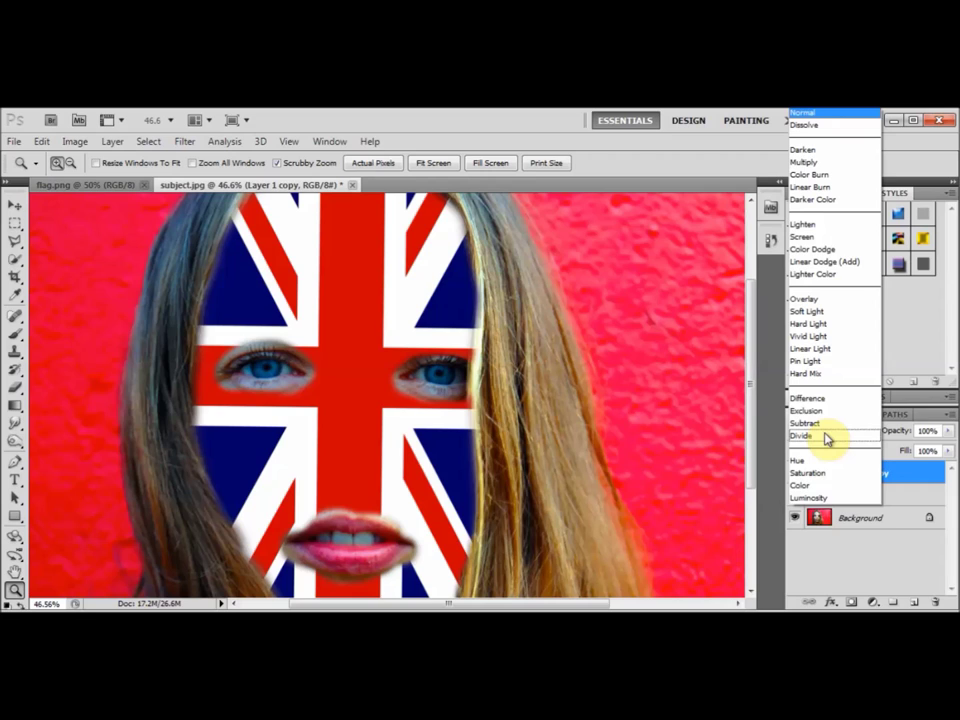
click(816, 162)
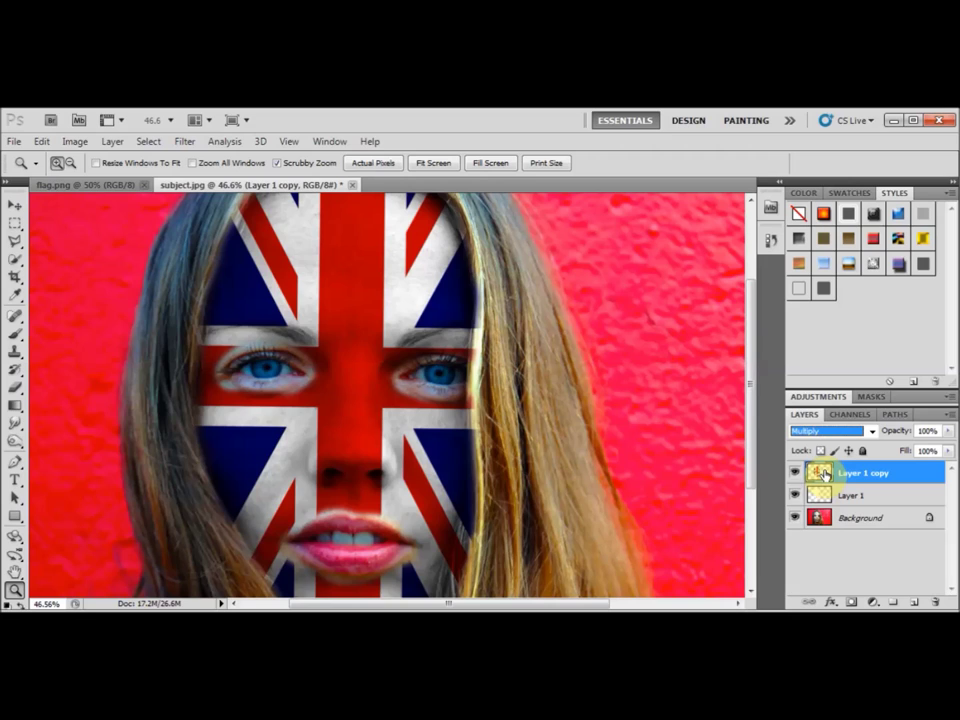
Compare the face with Layer 1 copy hidden and shown, and check the blend mode of Layer 1.
click(795, 473)
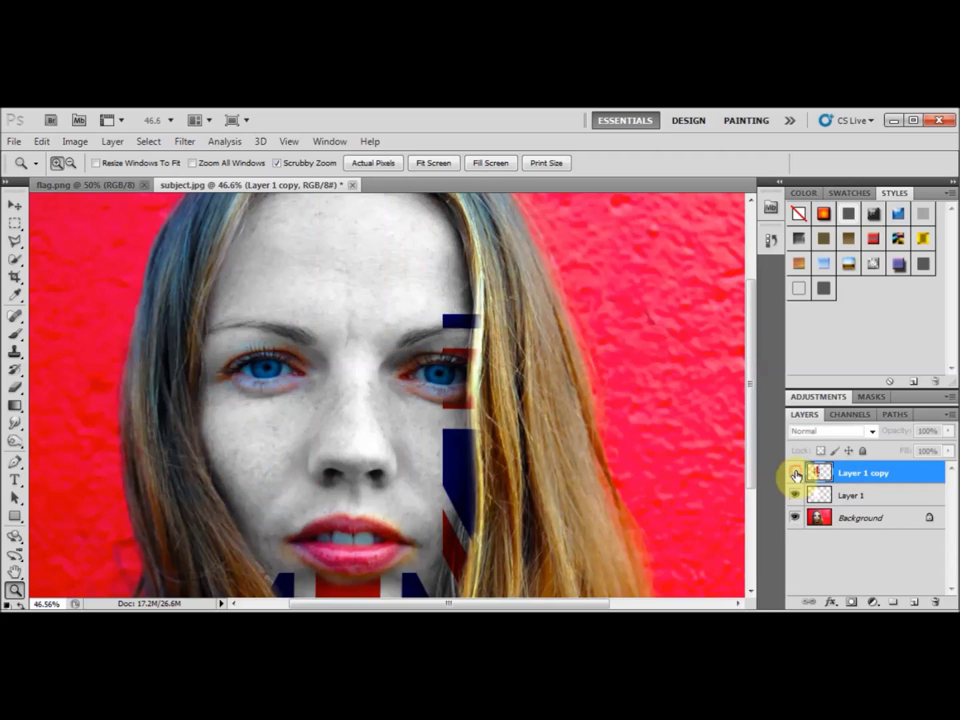
click(795, 473)
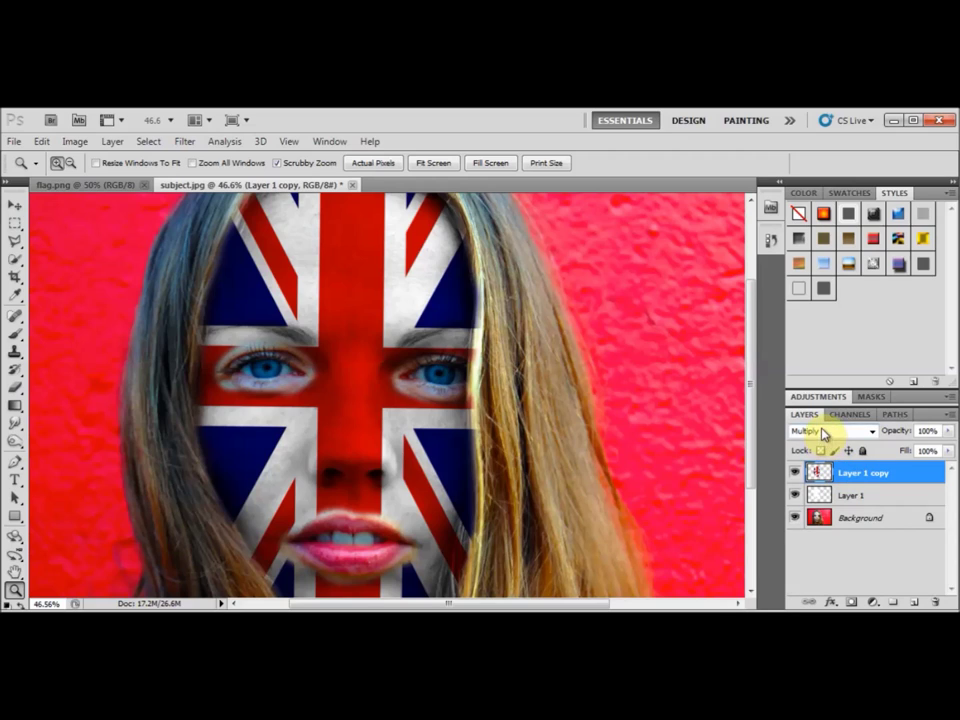
click(843, 497)
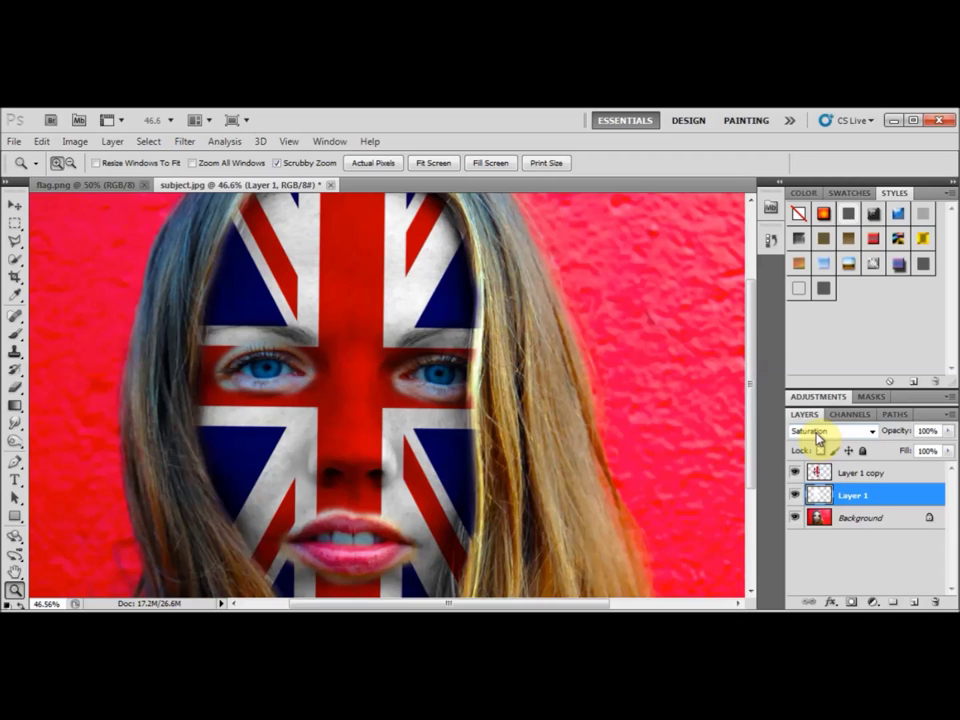
click(818, 436)
click(810, 482)
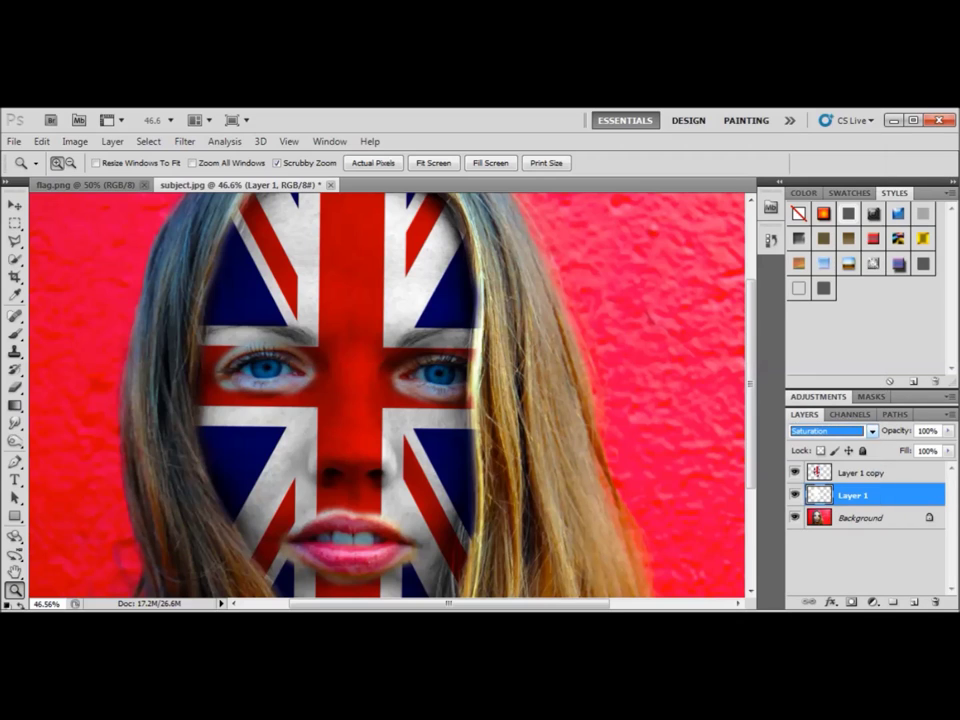
Try the Color Burn blend mode on Layer 1 copy and return it to Multiply.
click(881, 474)
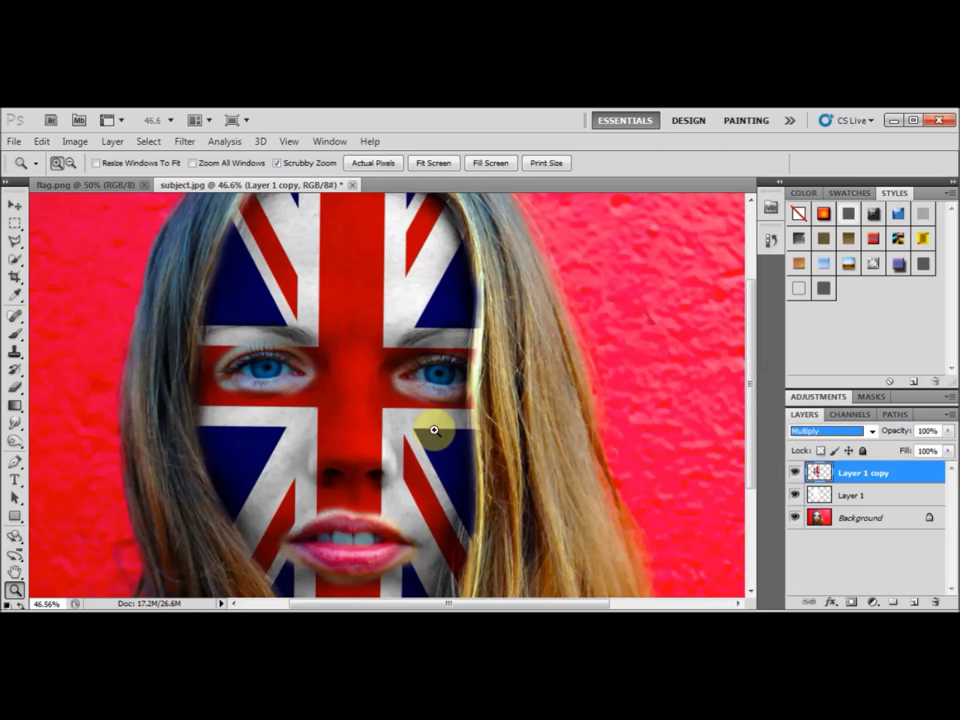
key(Down)
key(Up)
key(Down)
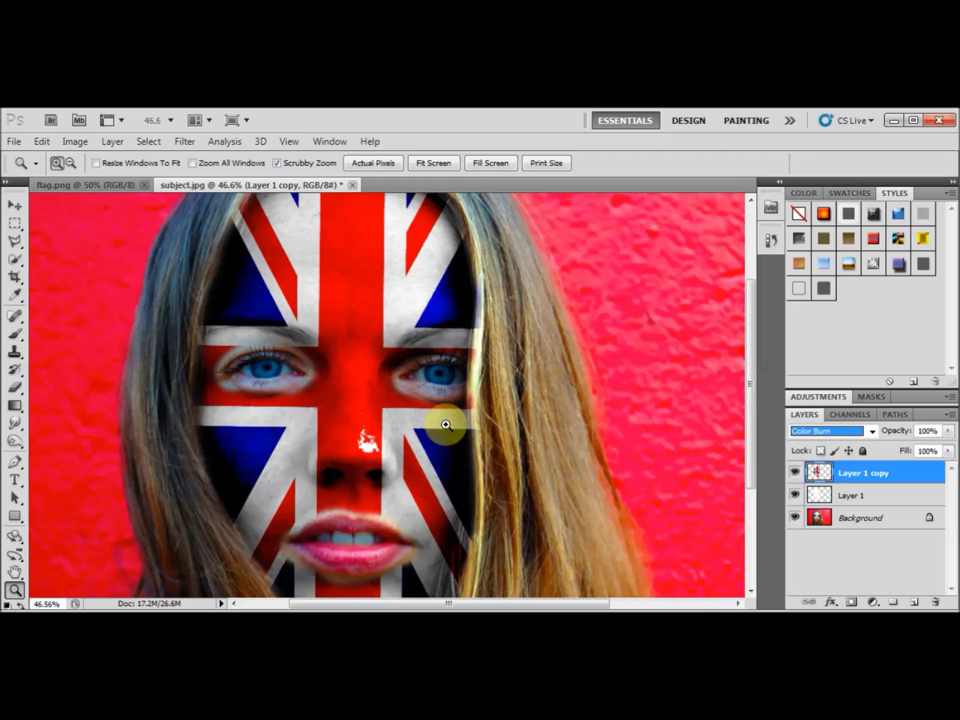
click(821, 431)
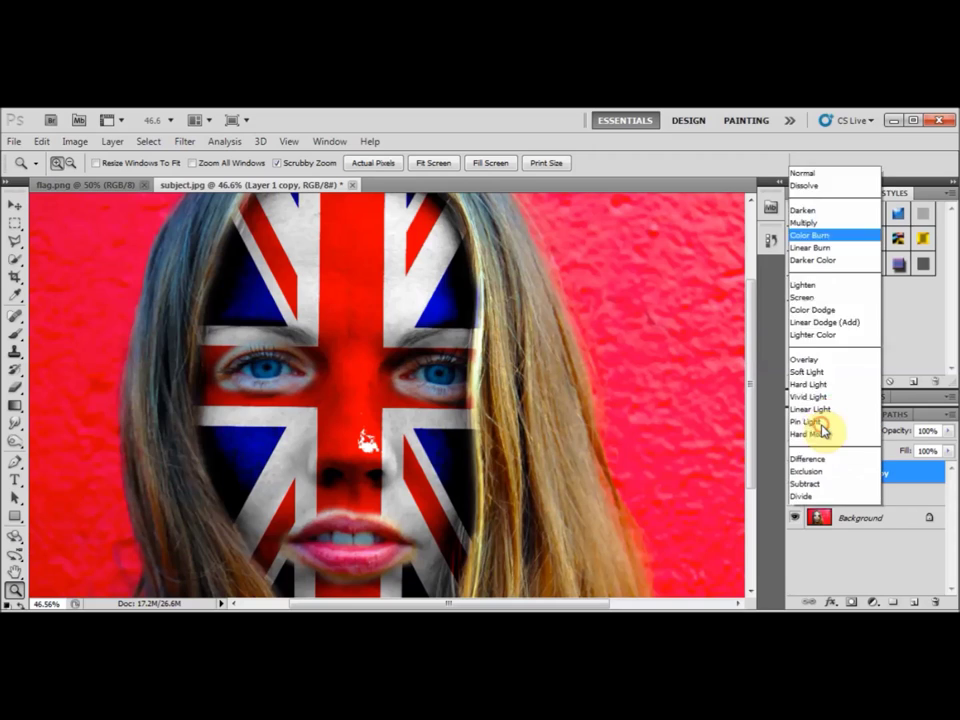
click(805, 163)
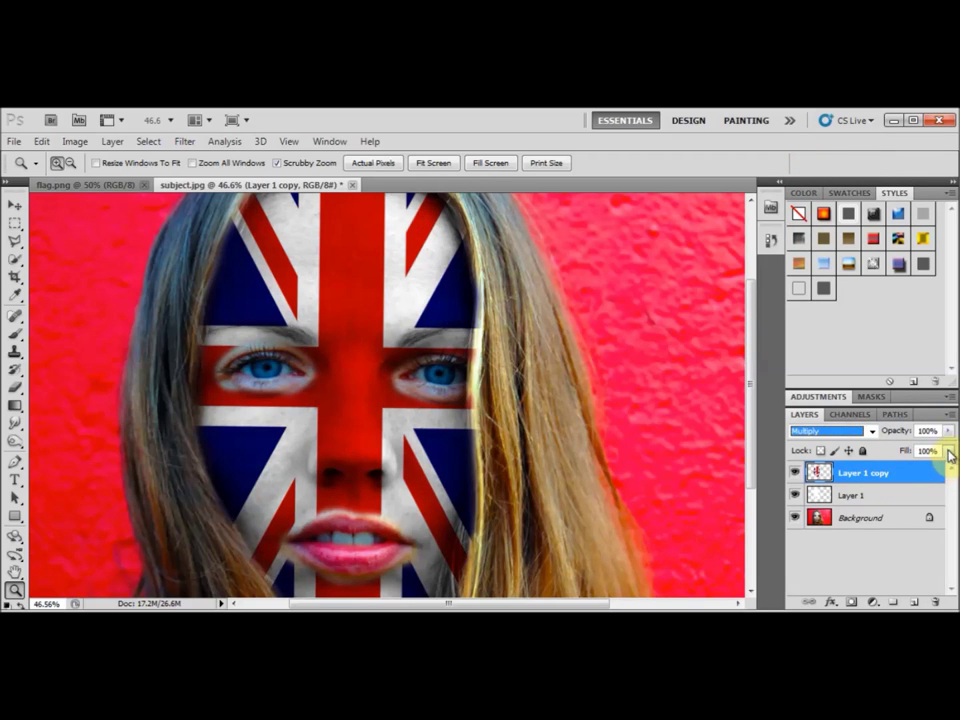
Set the fill of Layer 1 copy to 86% and deselect the layer.
click(948, 452)
drag(950, 473, 940, 474)
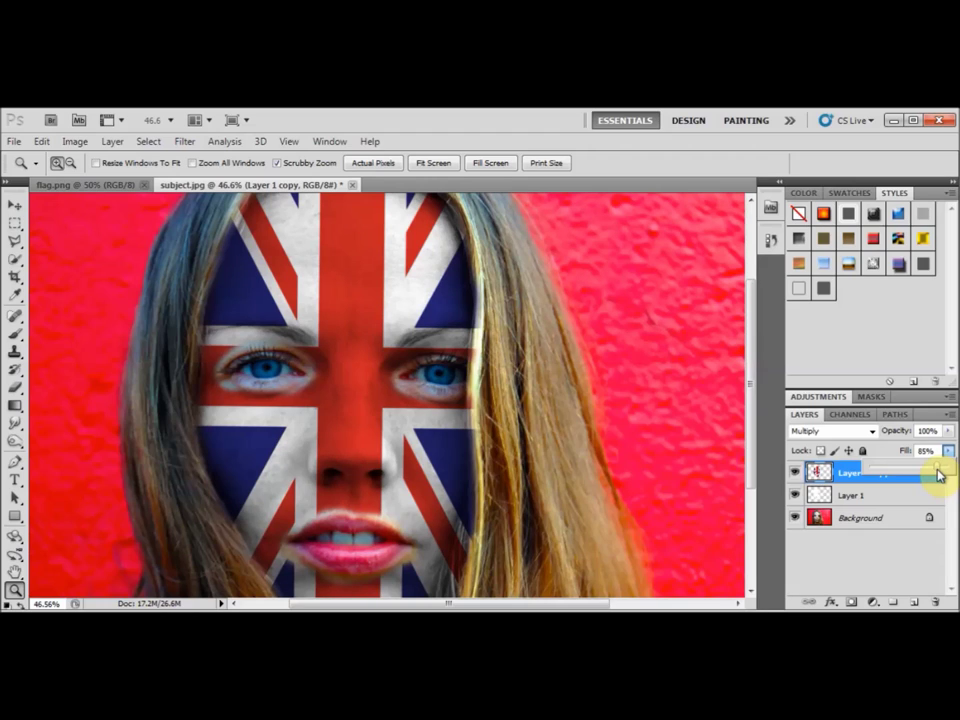
drag(938, 475, 936, 475)
drag(936, 475, 940, 476)
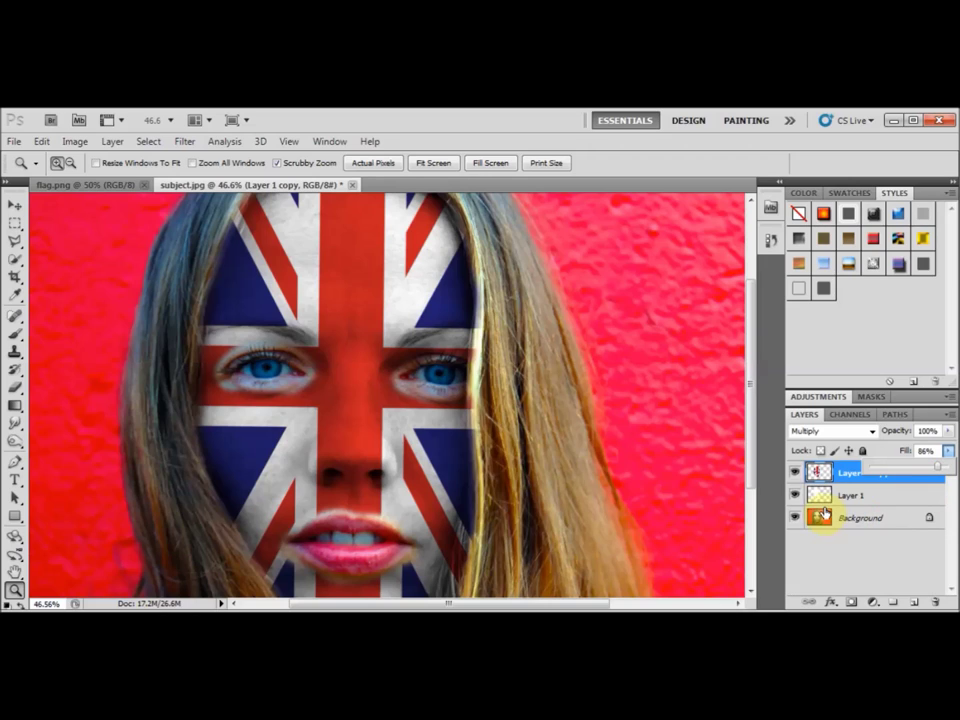
click(881, 560)
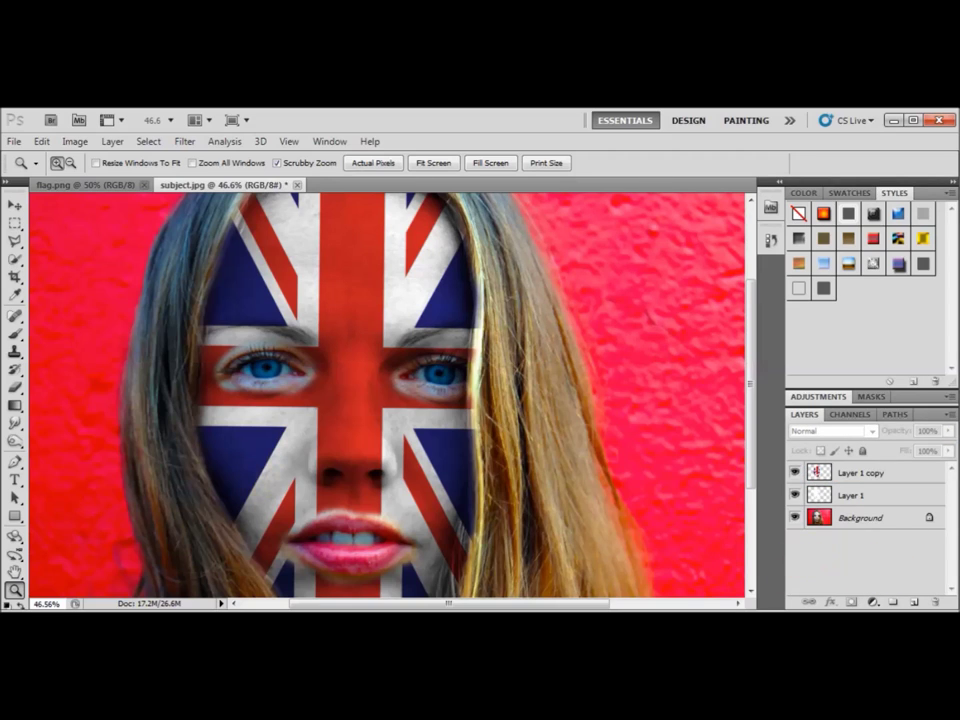
right_click(256, 388)
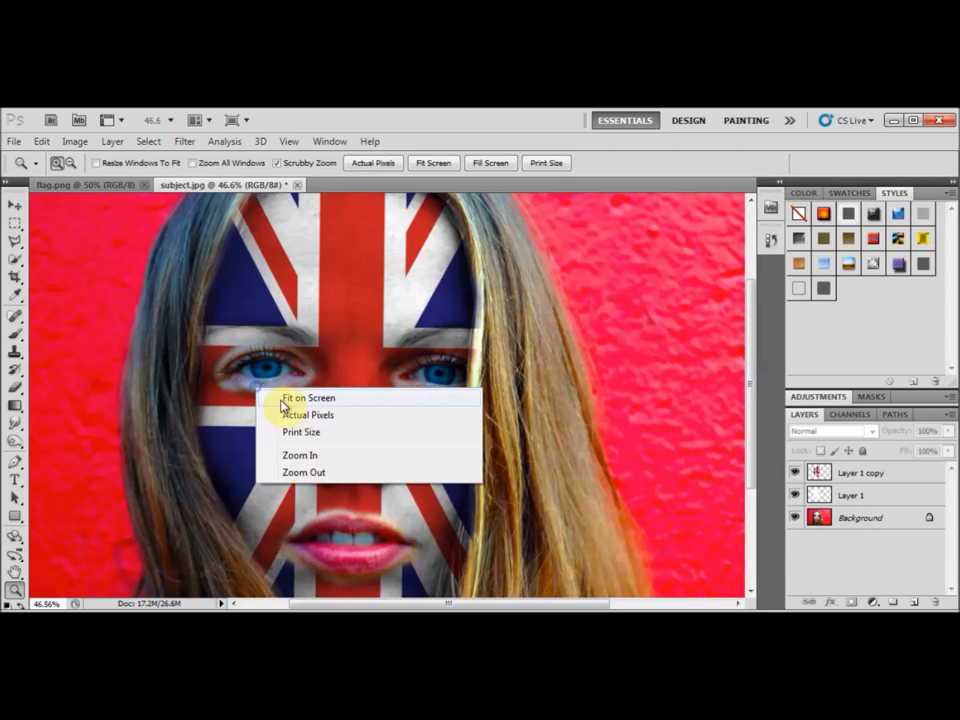
click(288, 400)
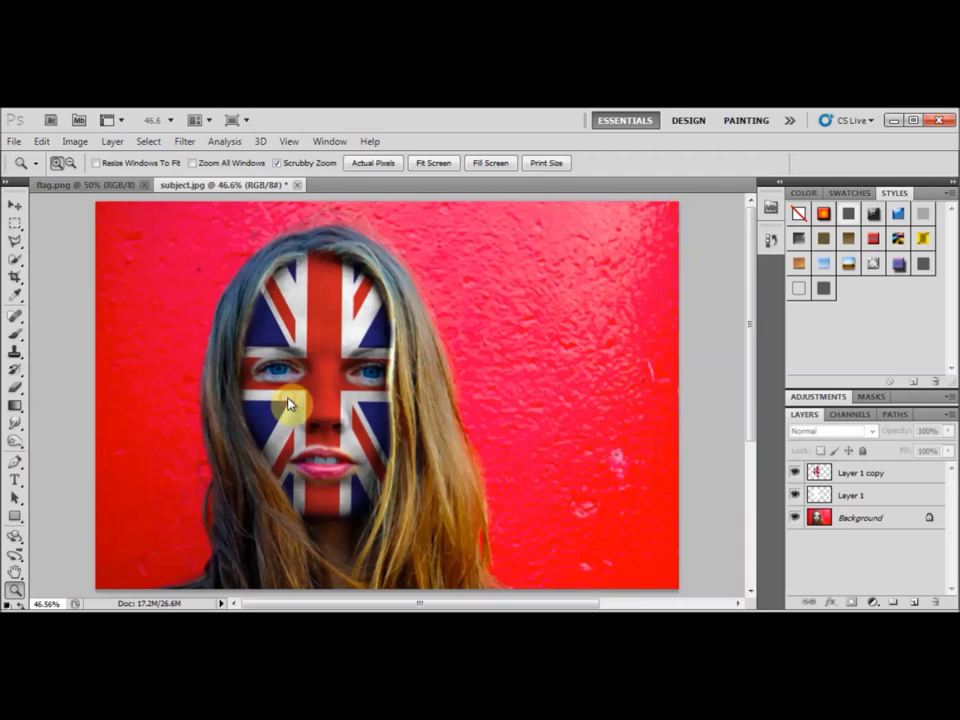